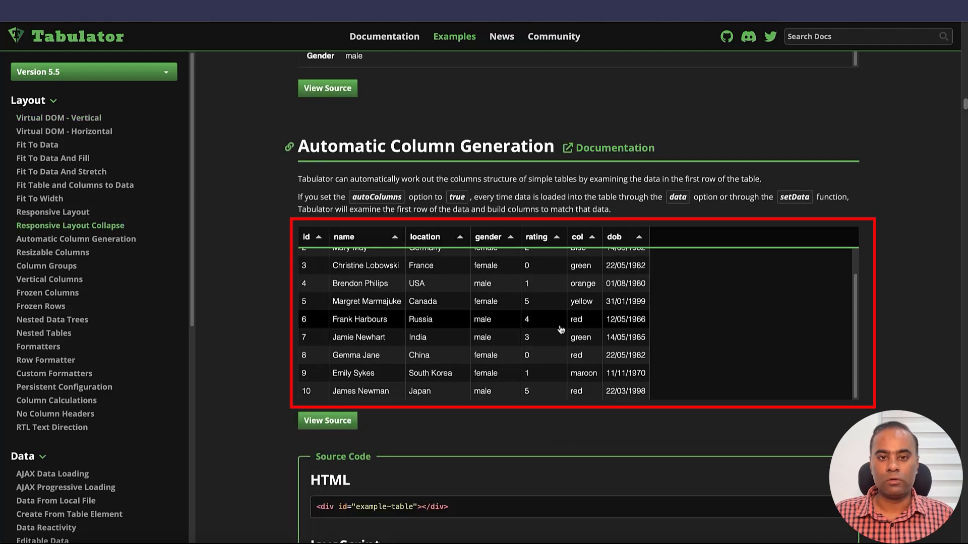
Step: Review the Automatic Column Generation example table and its HTML and JavaScript source code on the Tabulator examples page
scroll(553, 335, up, 1)
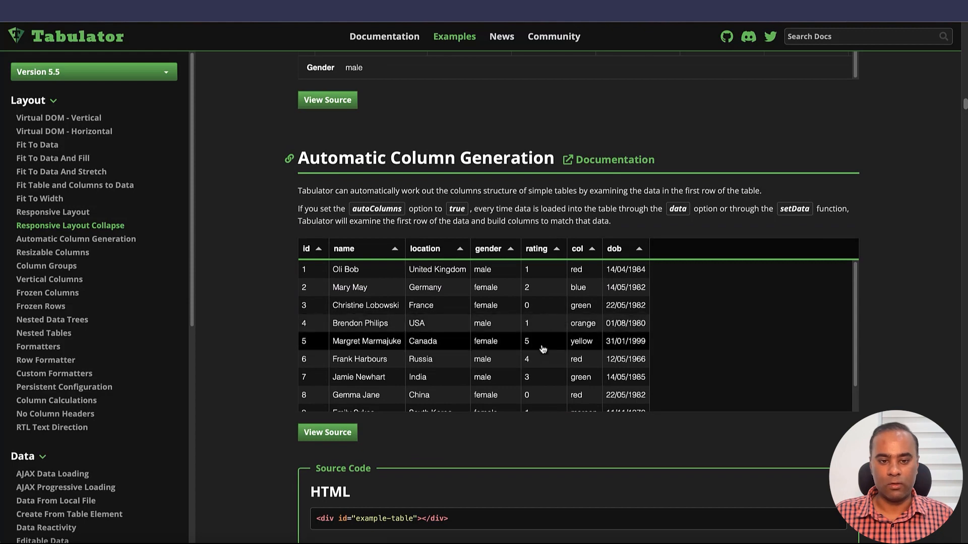
scroll(547, 341, down, 4)
scroll(498, 452, down, 3)
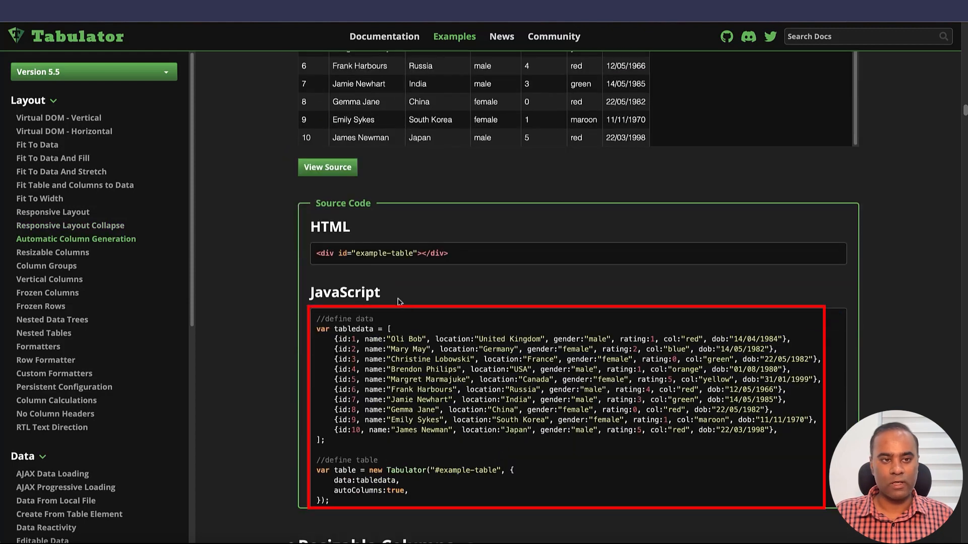
scroll(76, 184, up, 10)
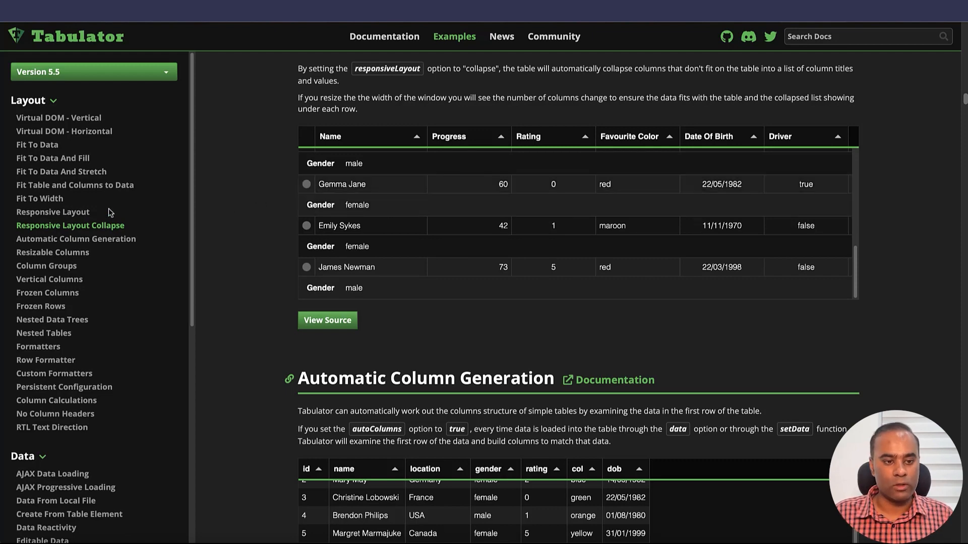
scroll(109, 210, up, 10)
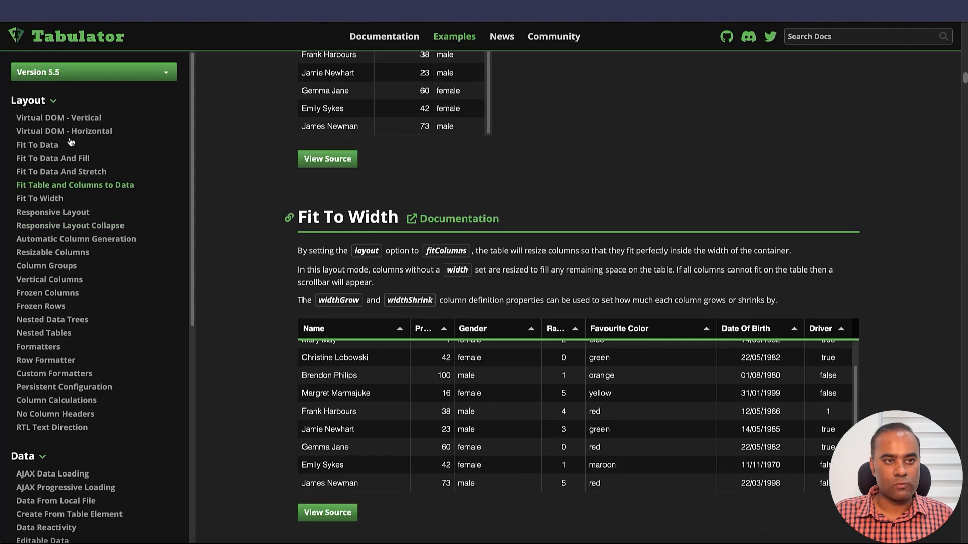
Step: Open the Installation page of the Tabulator documentation and find the CDN - UNPKG section
click(367, 39)
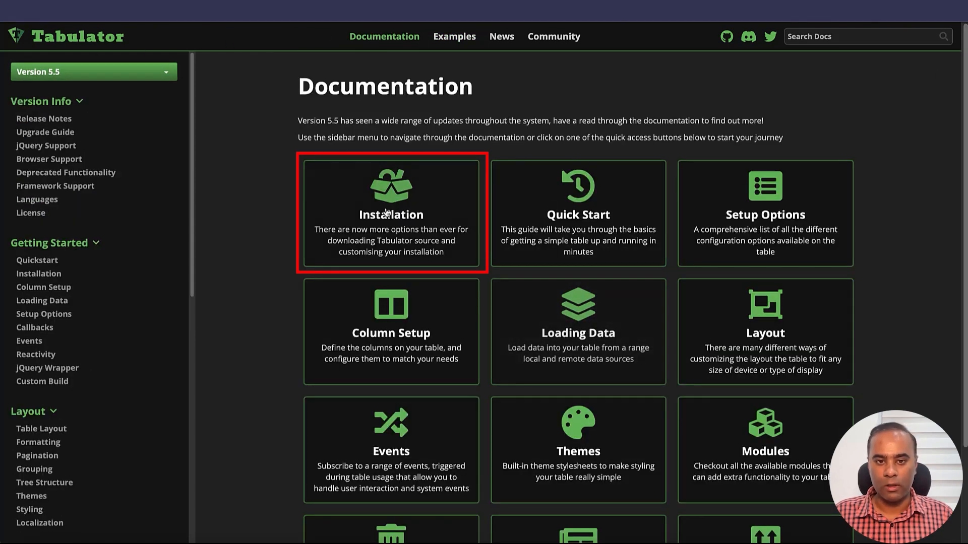
click(403, 221)
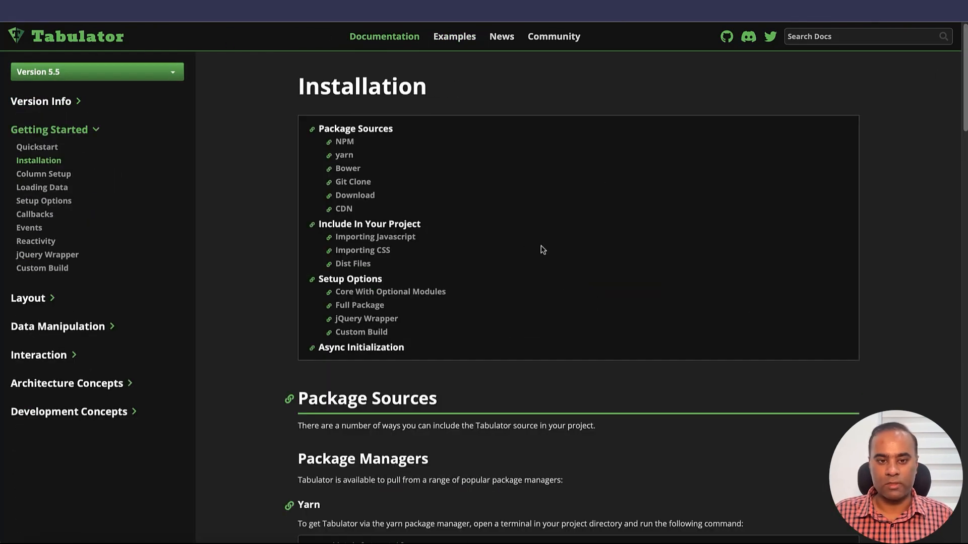
scroll(487, 388, down, 5)
scroll(499, 379, down, 3)
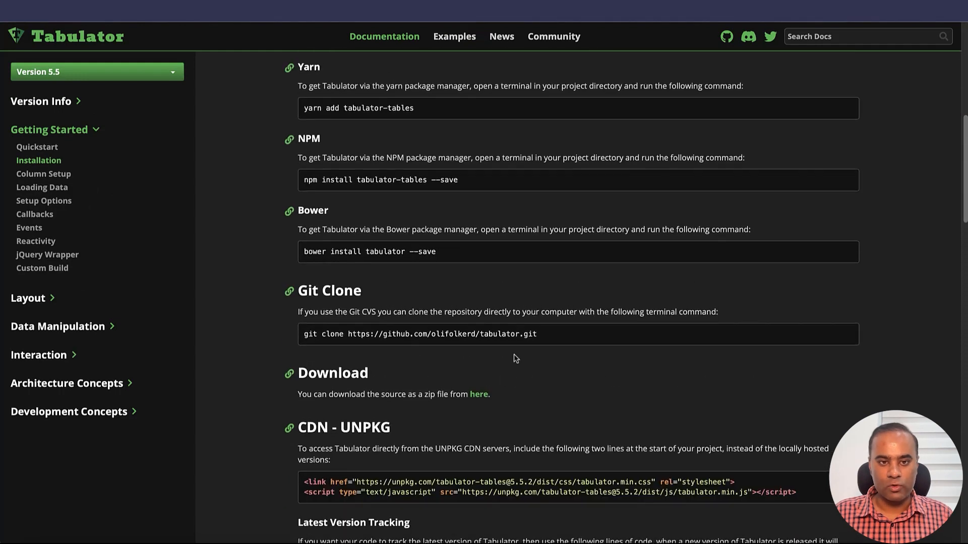
scroll(504, 333, up, 1)
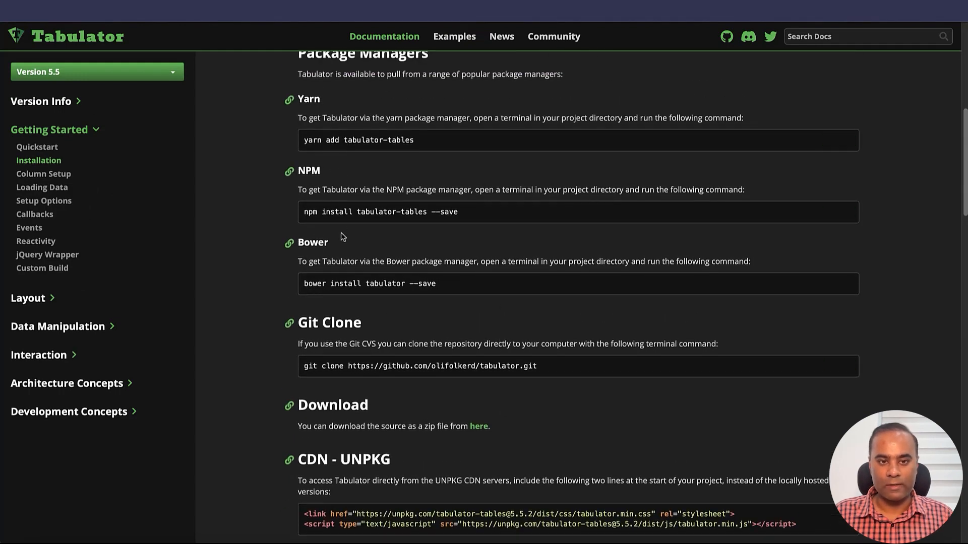
scroll(398, 310, down, 3)
mouse_move(430, 359)
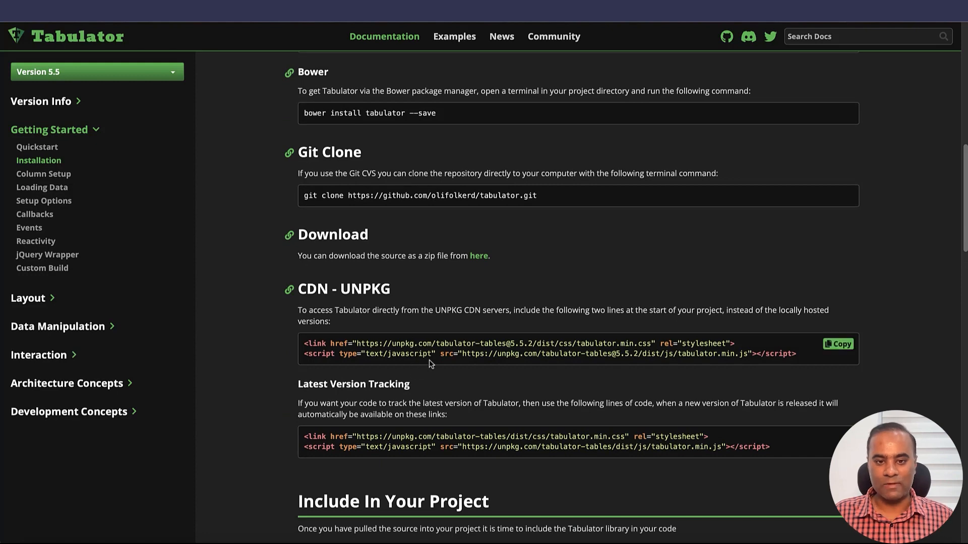
Step: Examine the tabulator.min.css link line and the tabulator.min.js script line in the CDN - UNPKG code block
triple_click(609, 345)
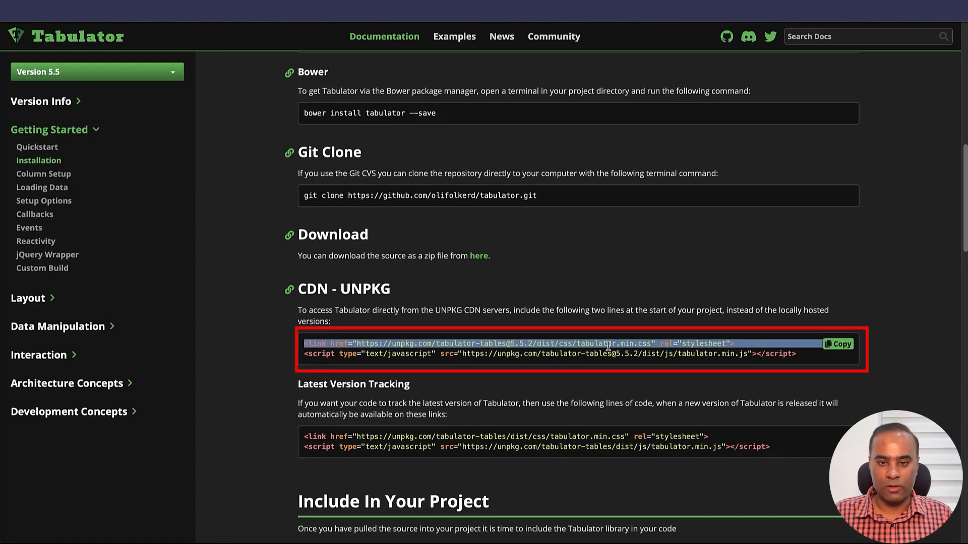
triple_click(608, 345)
double_click(647, 345)
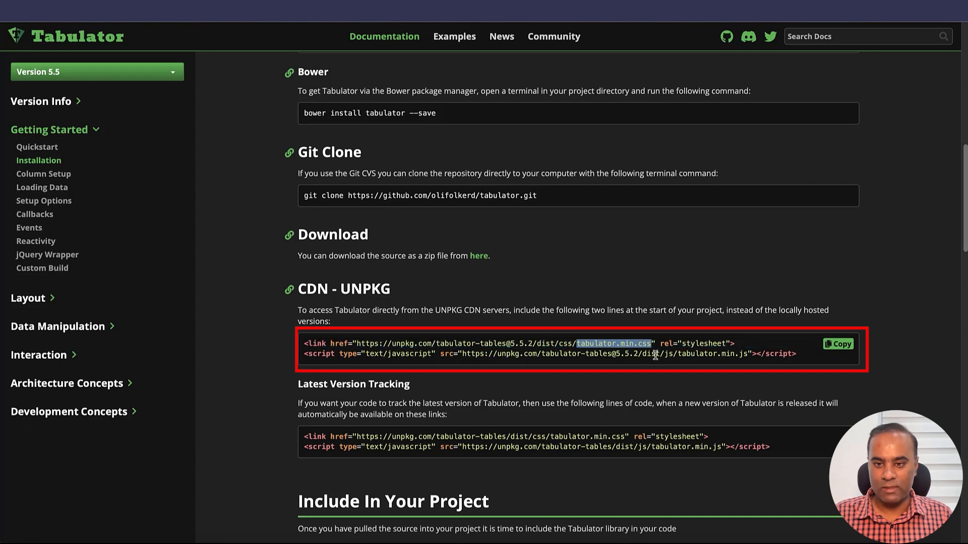
triple_click(655, 356)
double_click(724, 353)
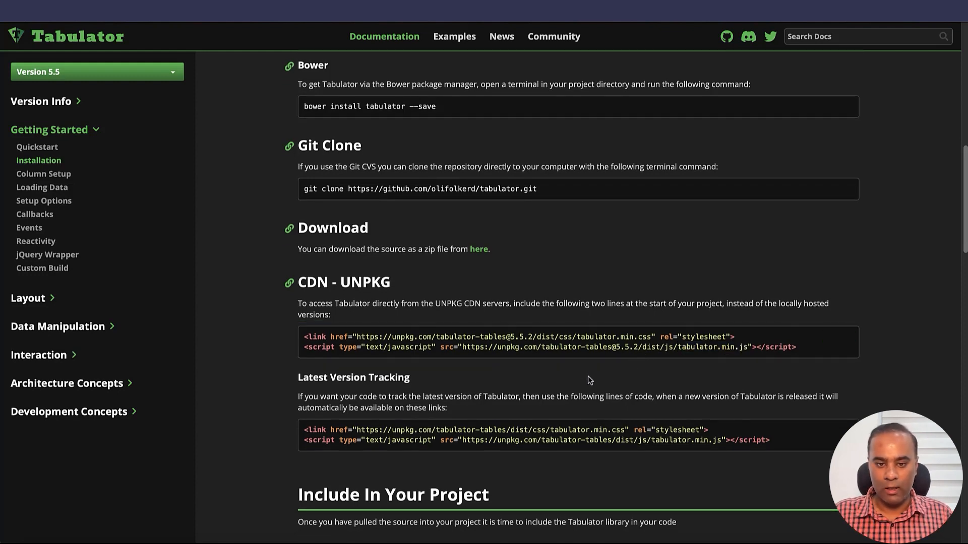
scroll(592, 385, down, 1)
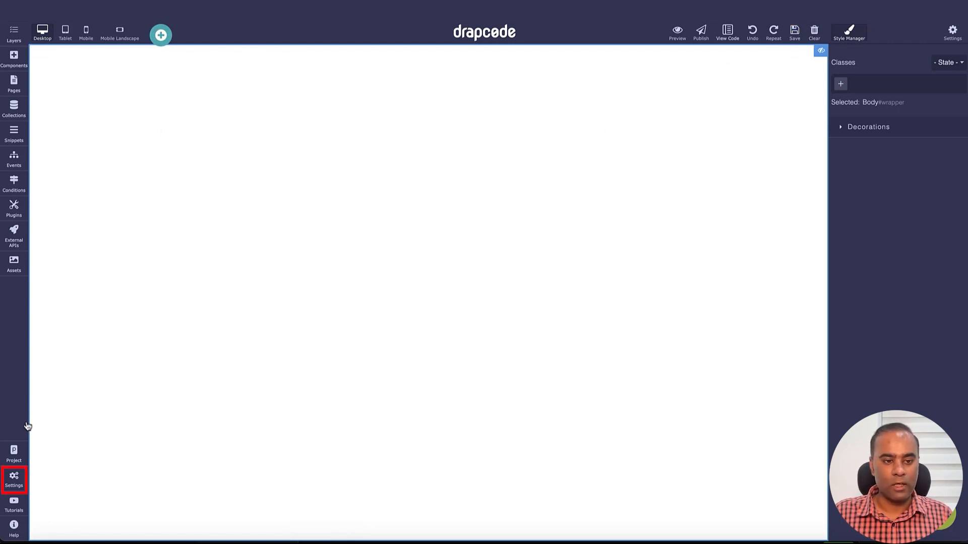
Step: Switch to DrapCode and open the Custom Component page in the project settings
click(13, 480)
click(63, 193)
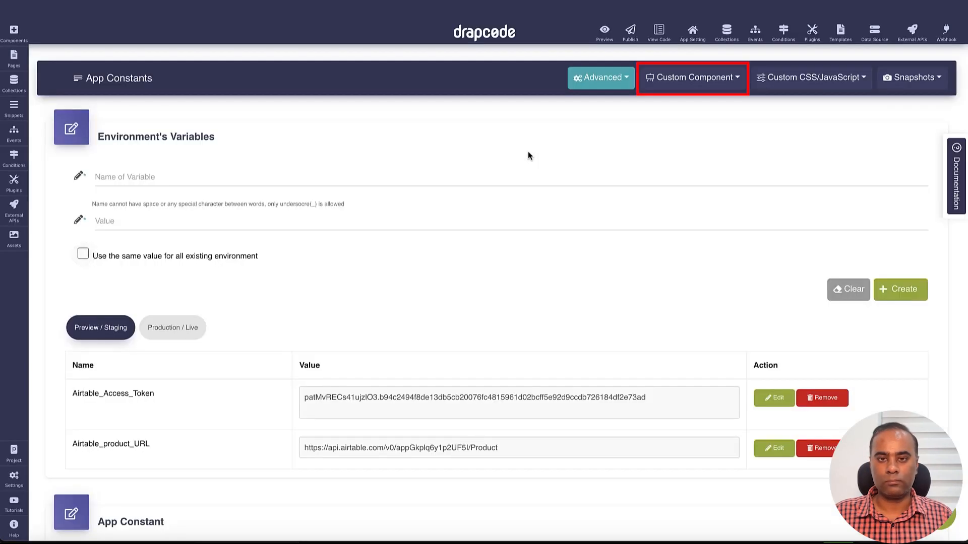
click(692, 80)
click(690, 98)
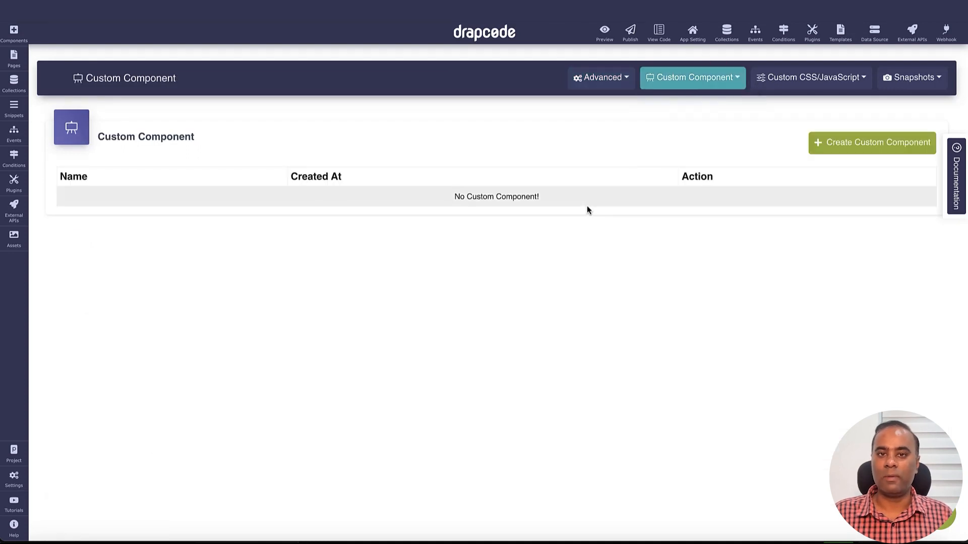
Step: Create and save a custom component named "Tabulator Table"
click(866, 146)
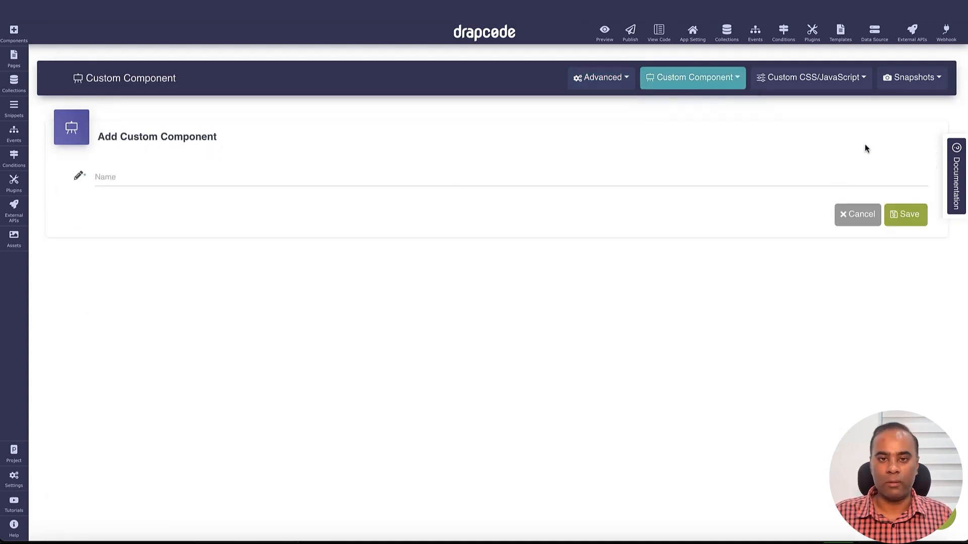
click(439, 180)
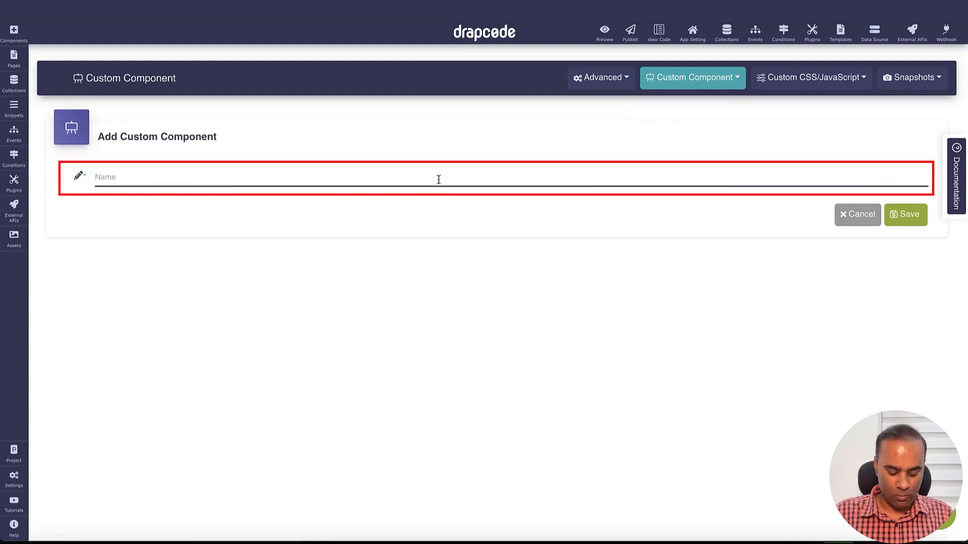
text(Tabulator Table)
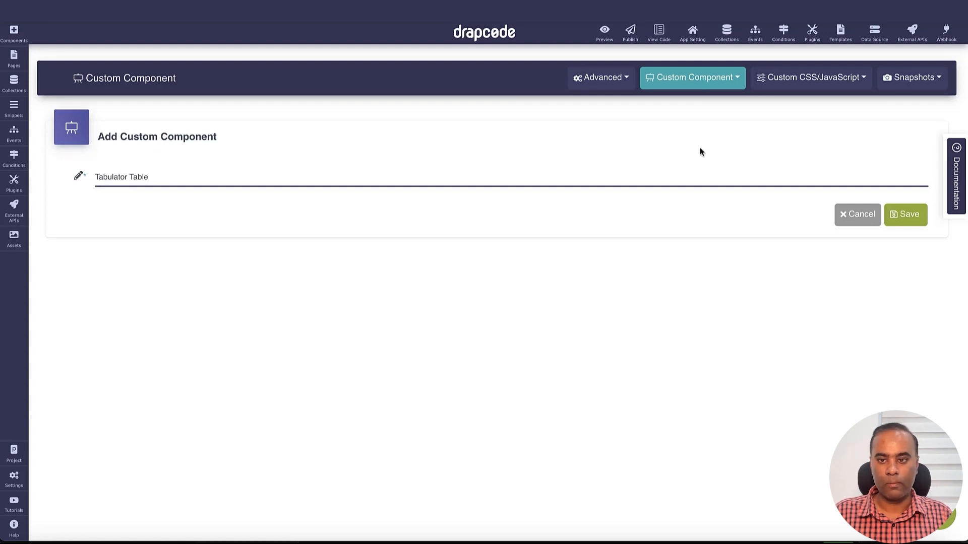
click(906, 214)
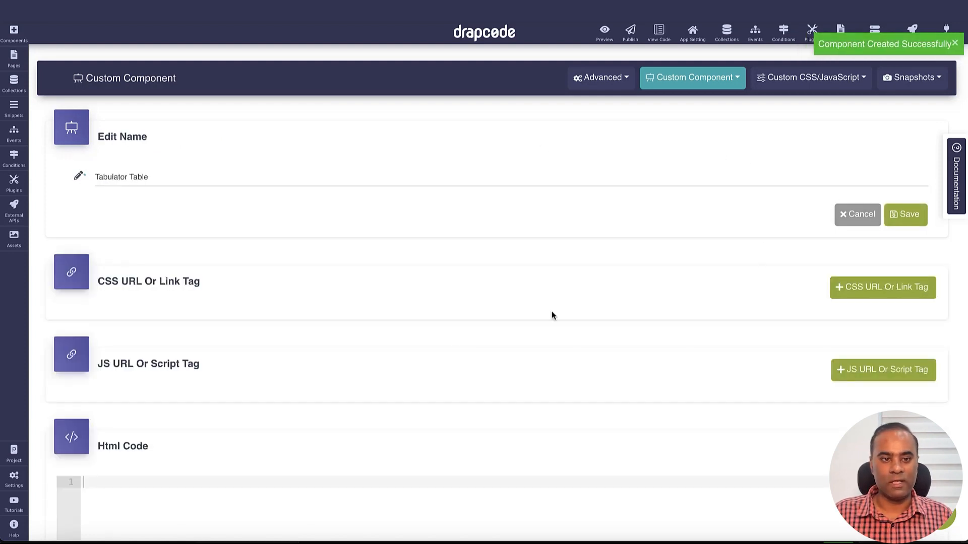
Step: Review the new component's CSS URL, JS URL, HTML code and CSS code sections
scroll(413, 348, down, 2)
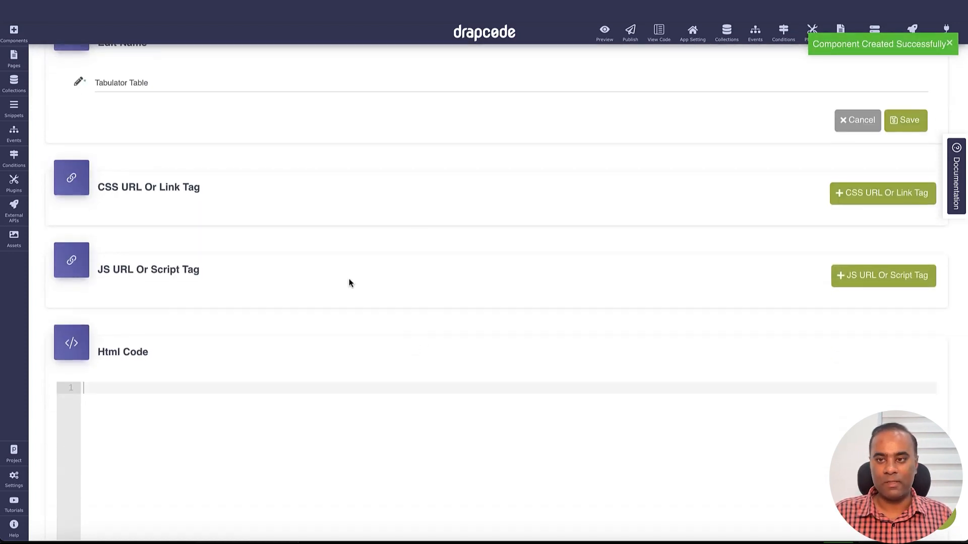
triple_click(164, 183)
scroll(222, 202, down, 1)
triple_click(183, 245)
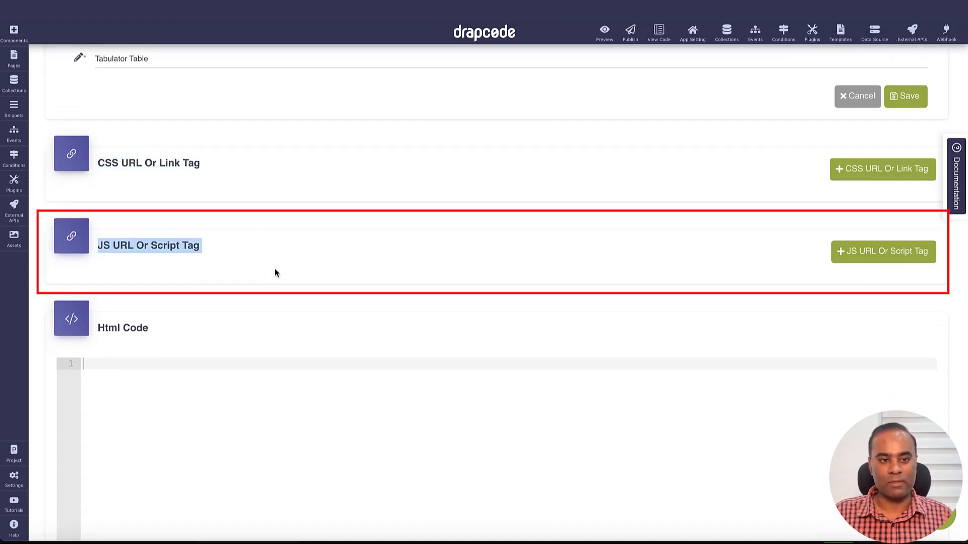
scroll(275, 273, down, 1)
click(139, 308)
scroll(335, 291, down, 4)
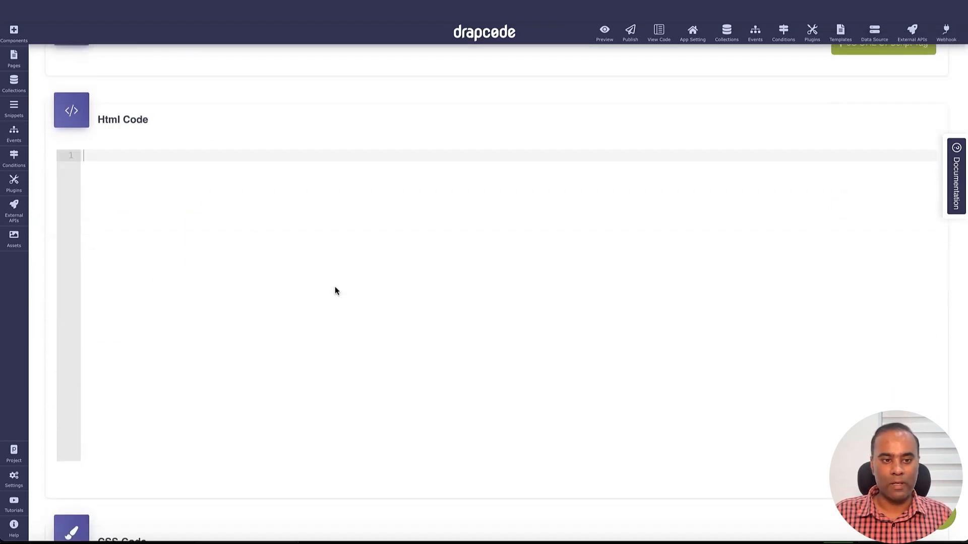
scroll(335, 290, down, 4)
scroll(184, 325, down, 2)
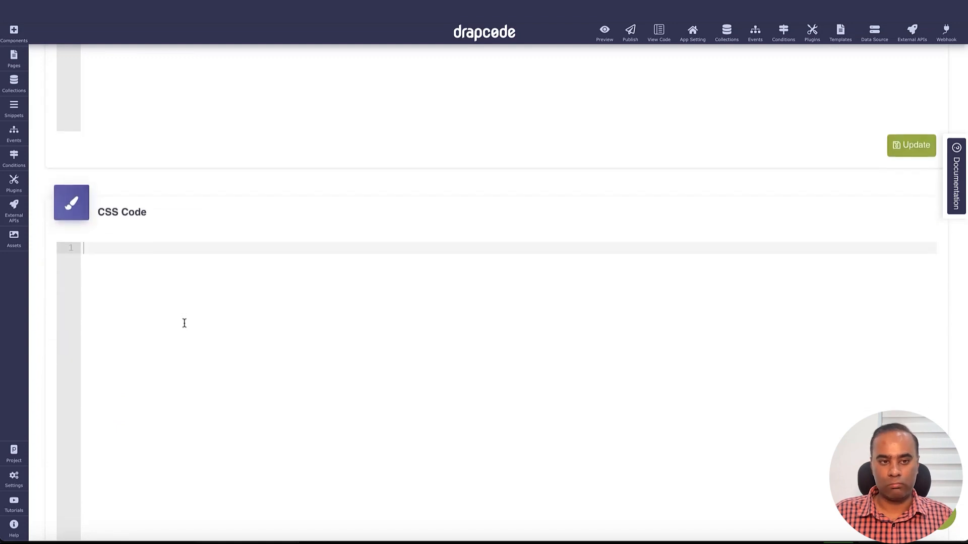
scroll(184, 325, down, 5)
scroll(380, 293, up, 11)
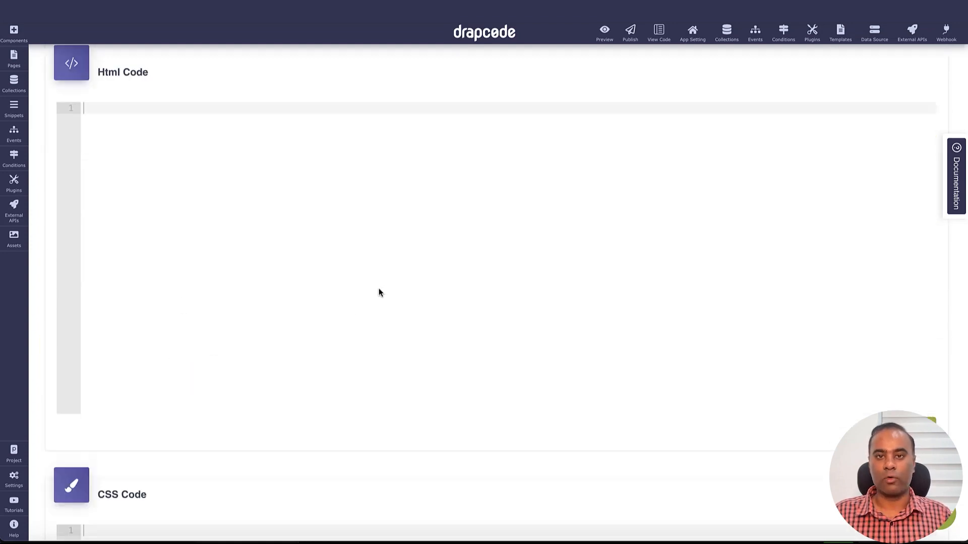
scroll(380, 293, up, 8)
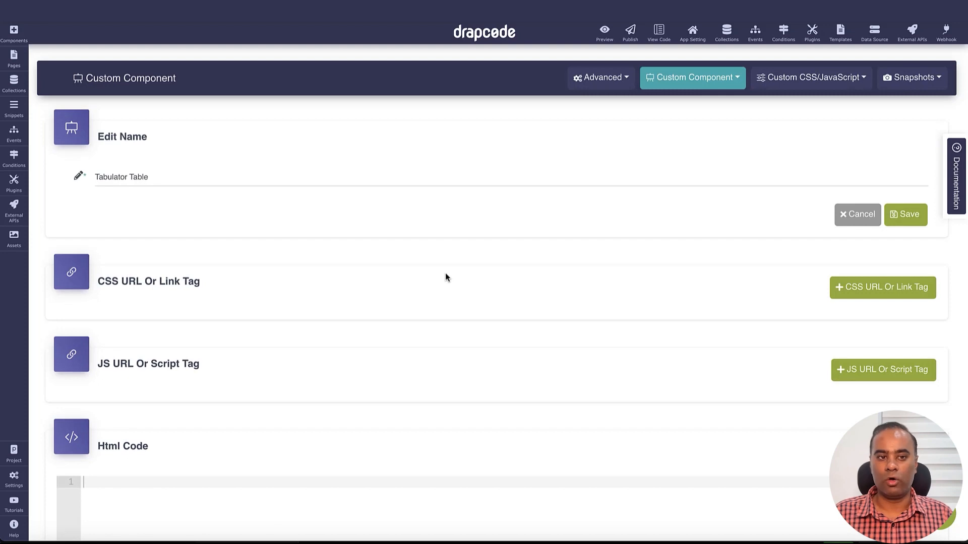
Step: Copy the version 5.5.2 tabulator.min.css link tag from Tabulator's CDN - UNPKG section and return to DrapCode
key(super+Tab)
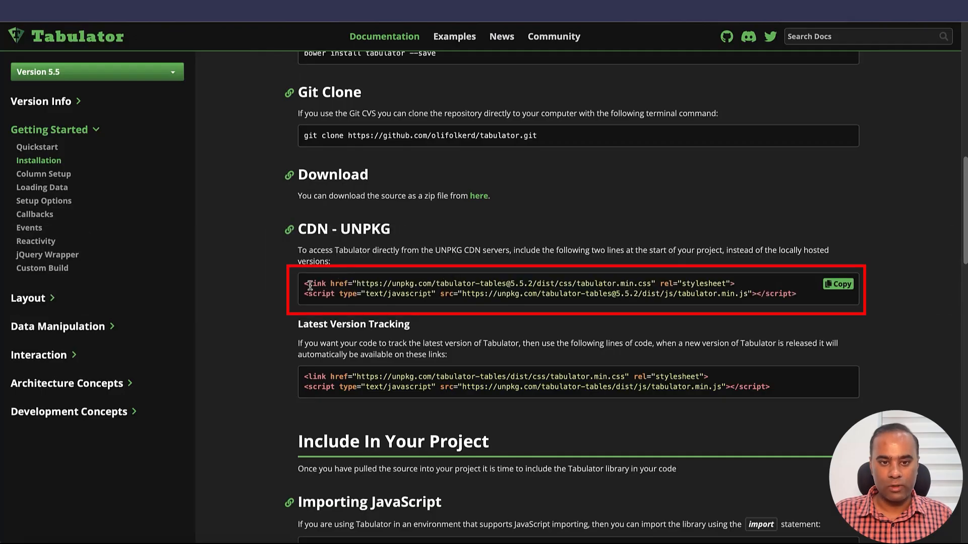
drag(302, 289, 748, 283)
key(ctrl+c)
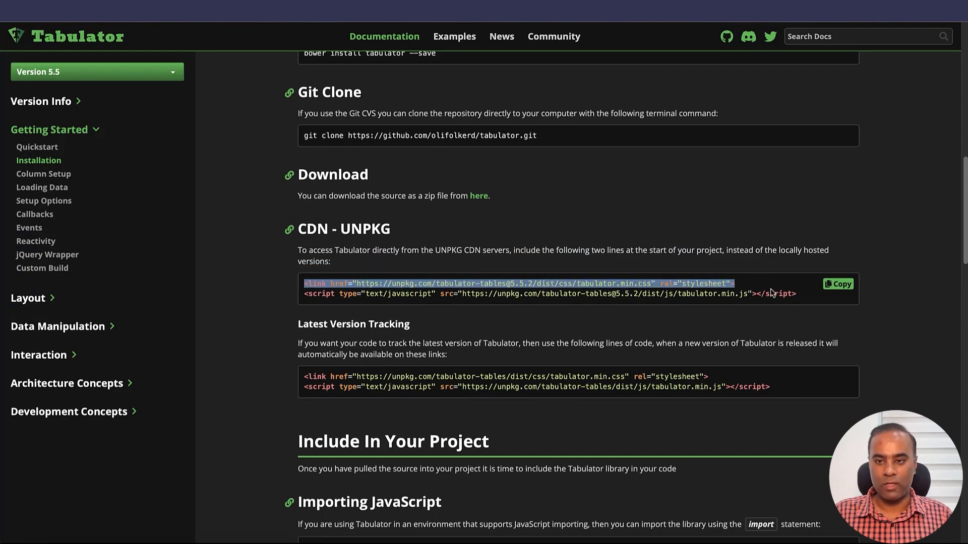
key(alt+Tab)
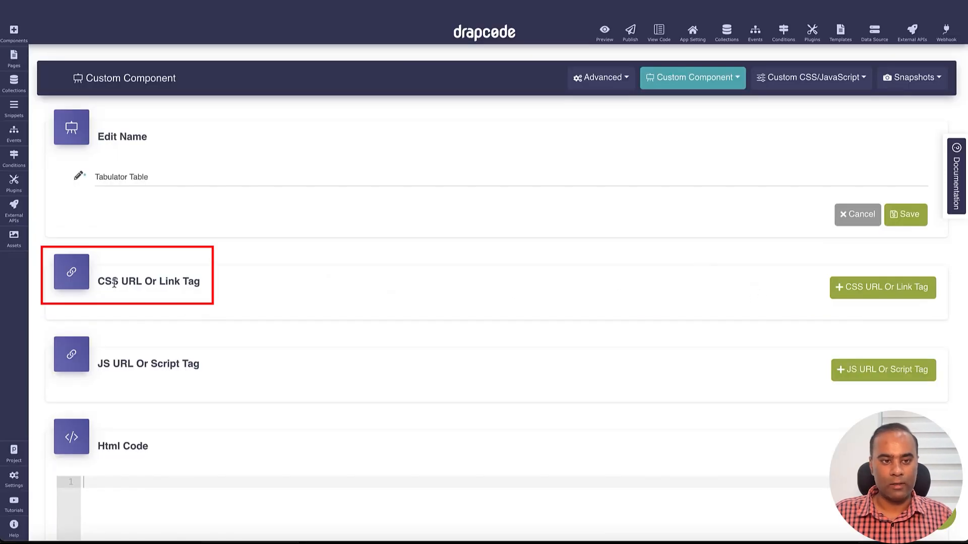
Step: Add the copied tabulator.min.css link tag as a CSS URL or link tag of the Tabulator Table component
drag(113, 281, 220, 285)
click(854, 291)
click(419, 327)
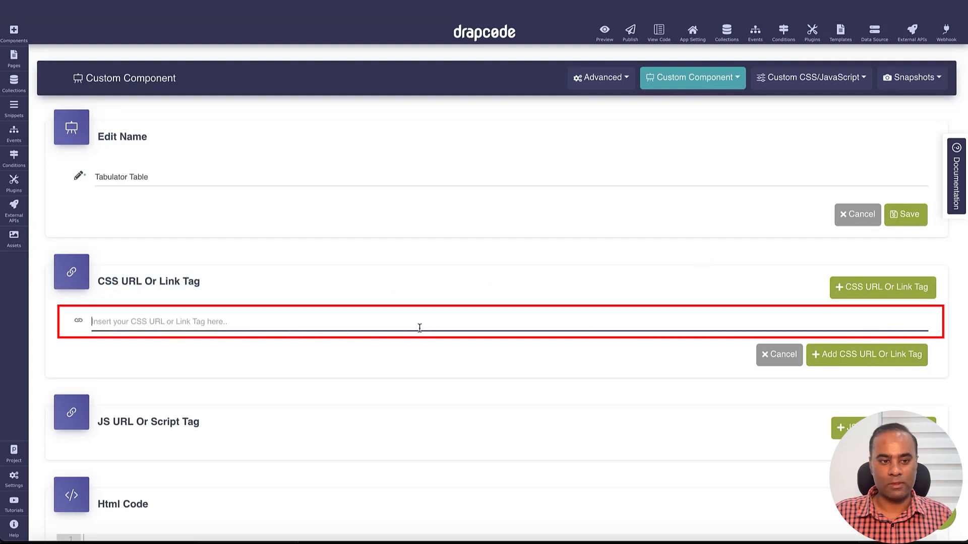
key(ctrl+v)
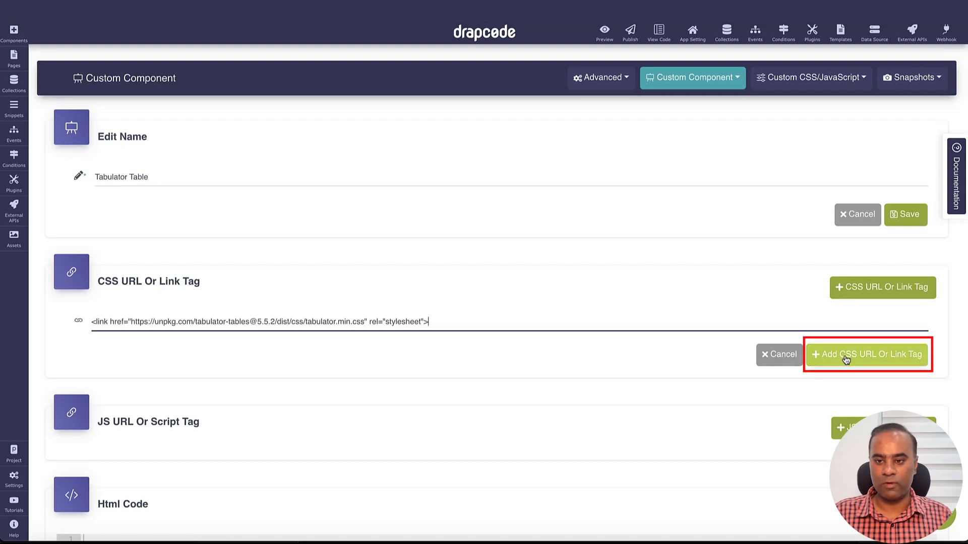
click(817, 361)
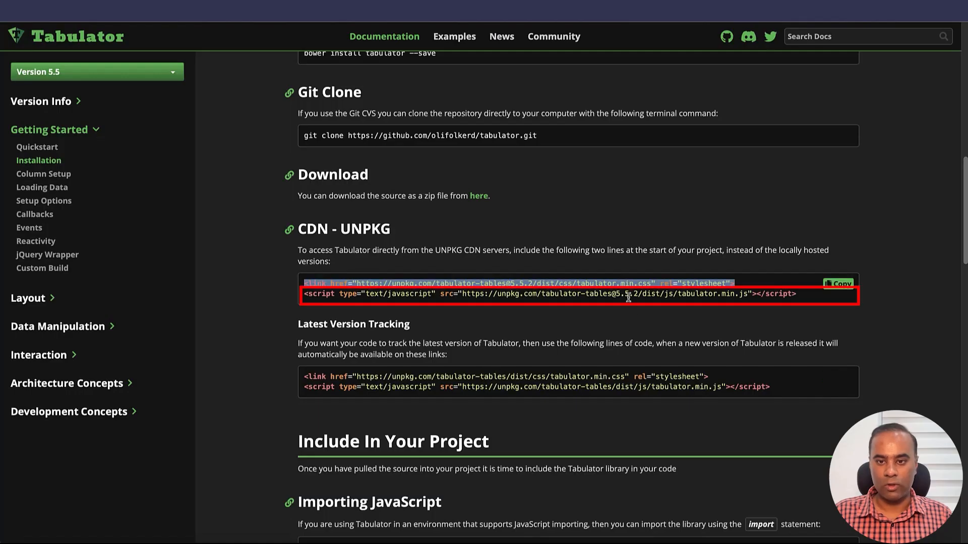
Step: Copy the version 5.5.2 tabulator.min.js script tag from Tabulator's CDN - UNPKG section and add it as the component's JS URL or script tag
triple_click(627, 297)
key(ctrl+c)
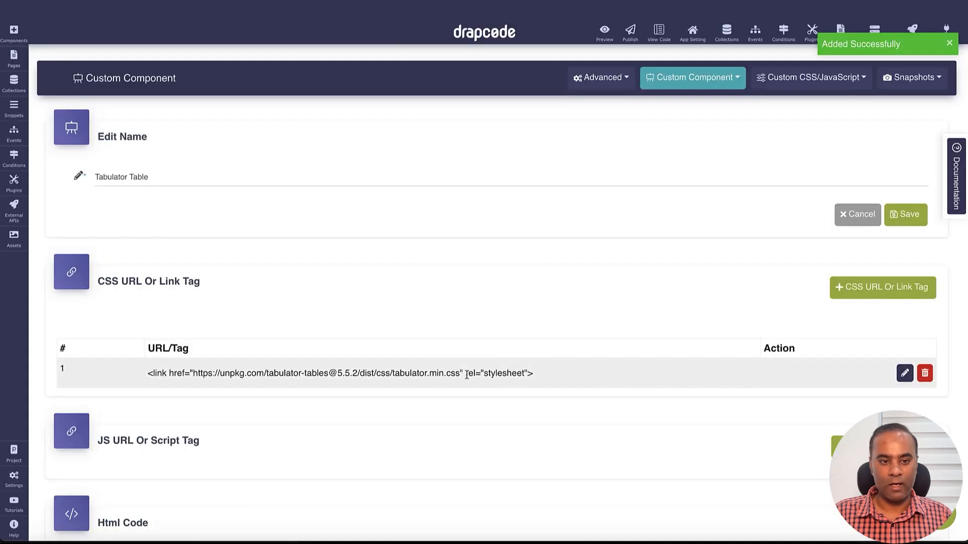
scroll(173, 384, down, 1)
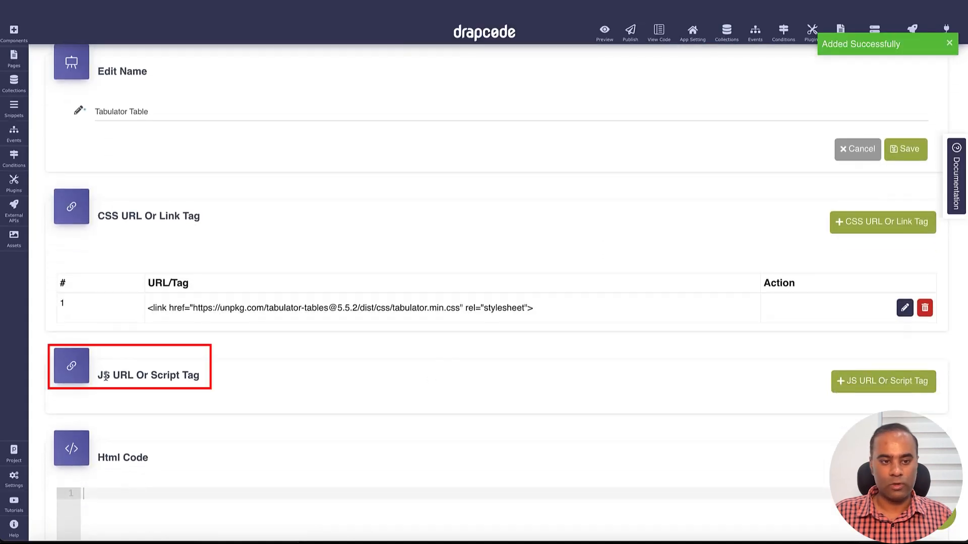
scroll(380, 403, down, 2)
click(883, 269)
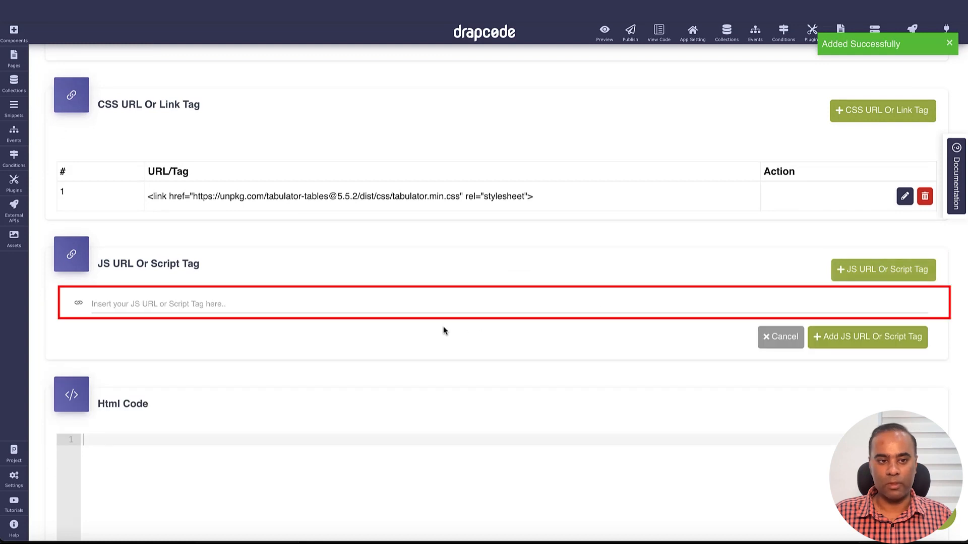
click(379, 309)
key(ctrl+v)
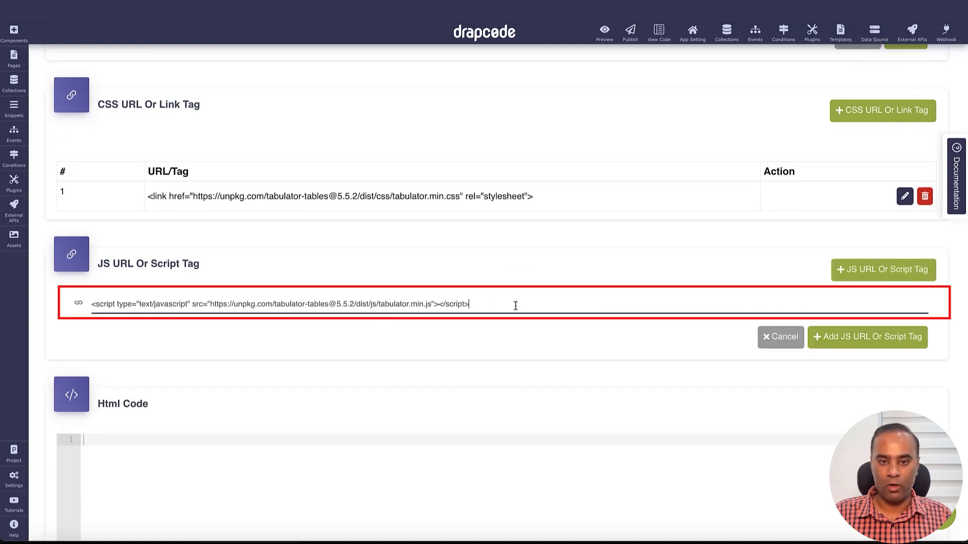
key(Home)
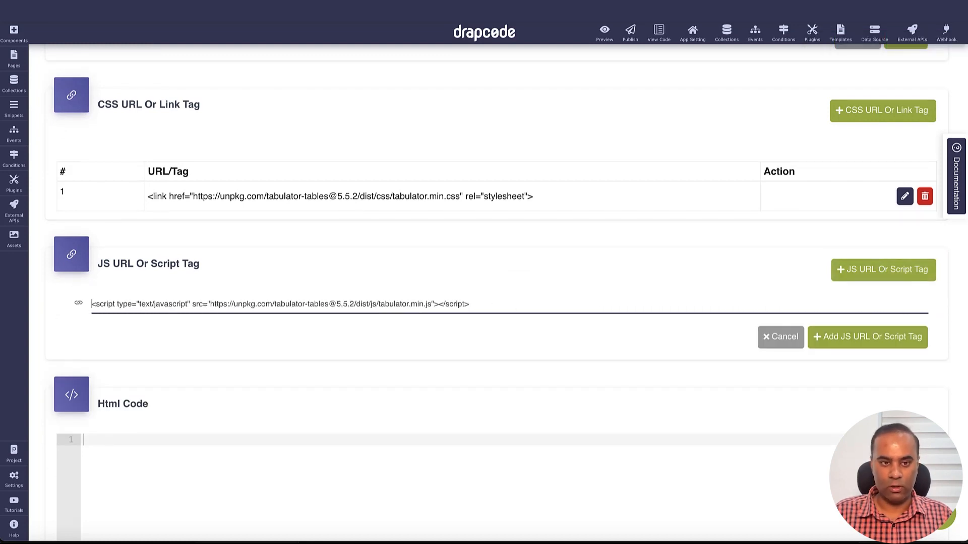
click(857, 337)
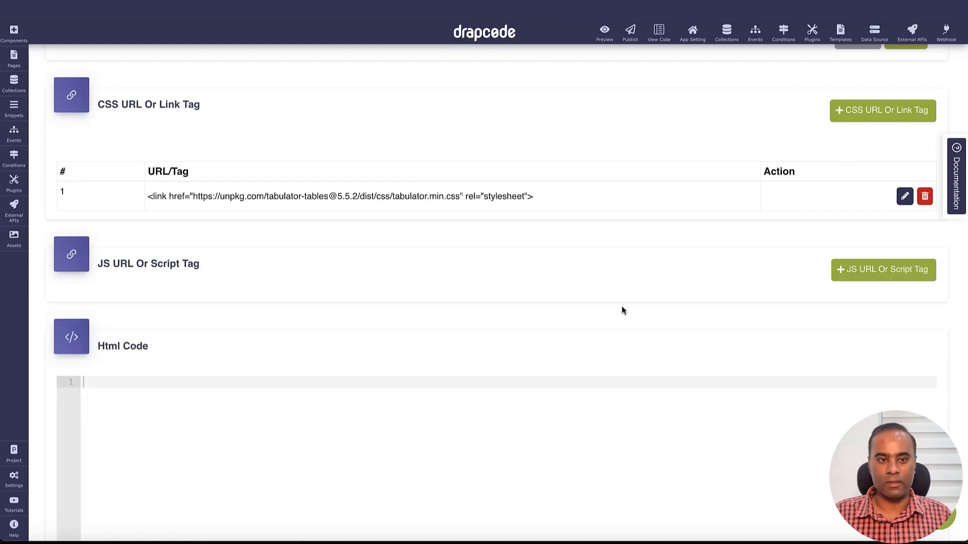
scroll(573, 325, down, 1)
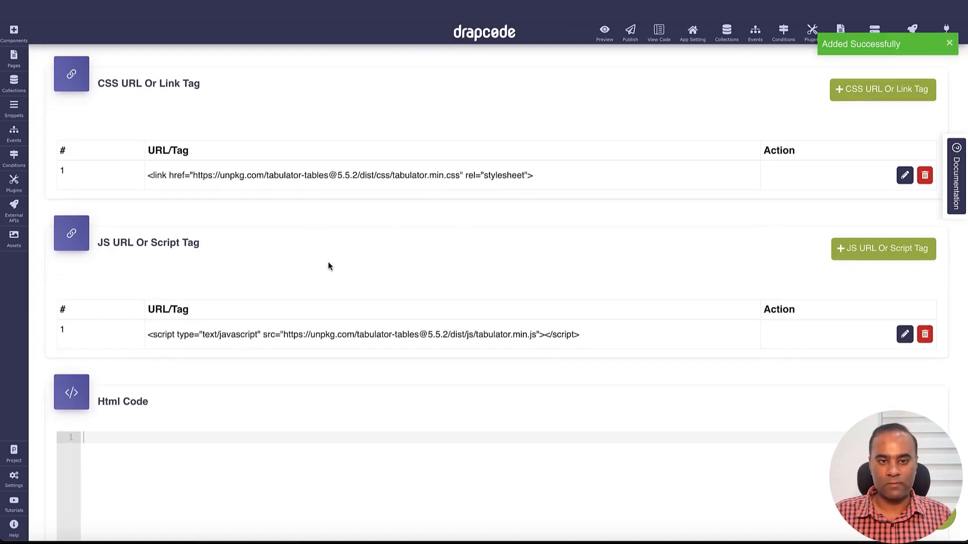
Step: Review the CDN - UNPKG, Latest Version Tracking and Dist Files link and script tags in Tabulator's installation documentation
key(ctrl+Tab)
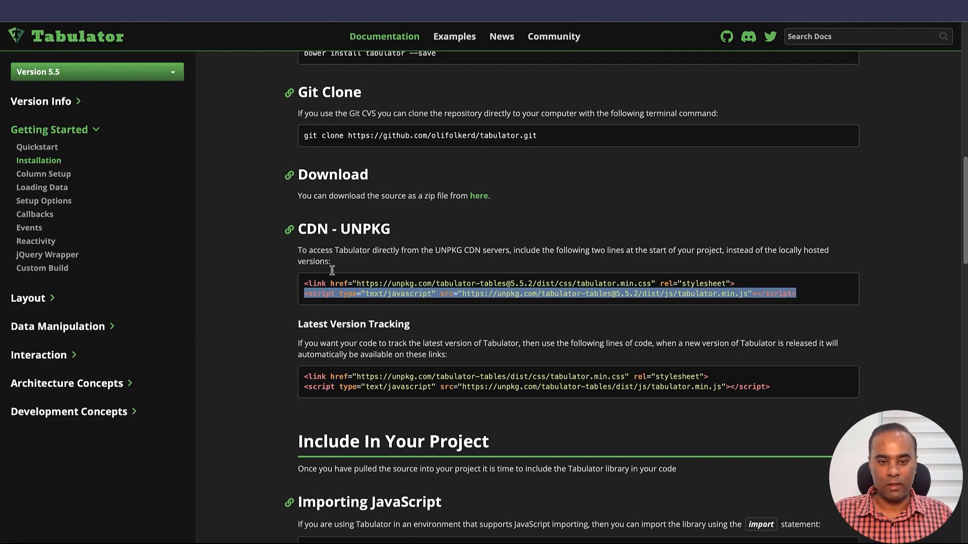
scroll(332, 271, down, 15)
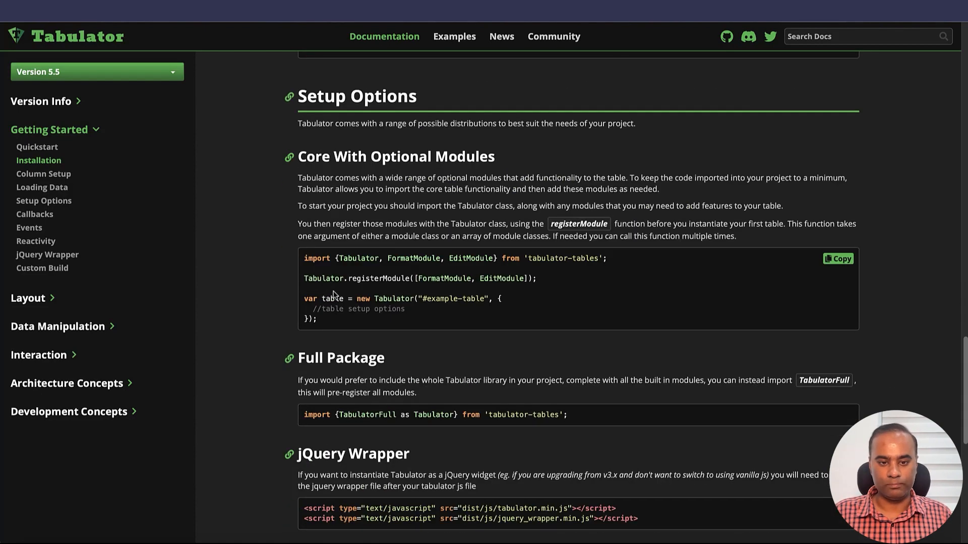
scroll(333, 295, up, 15)
click(365, 246)
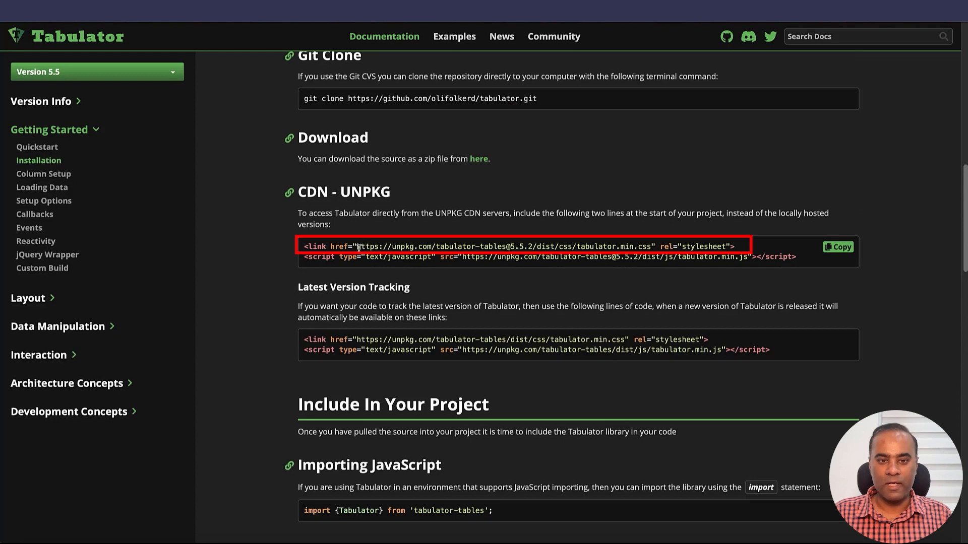
drag(356, 247, 652, 246)
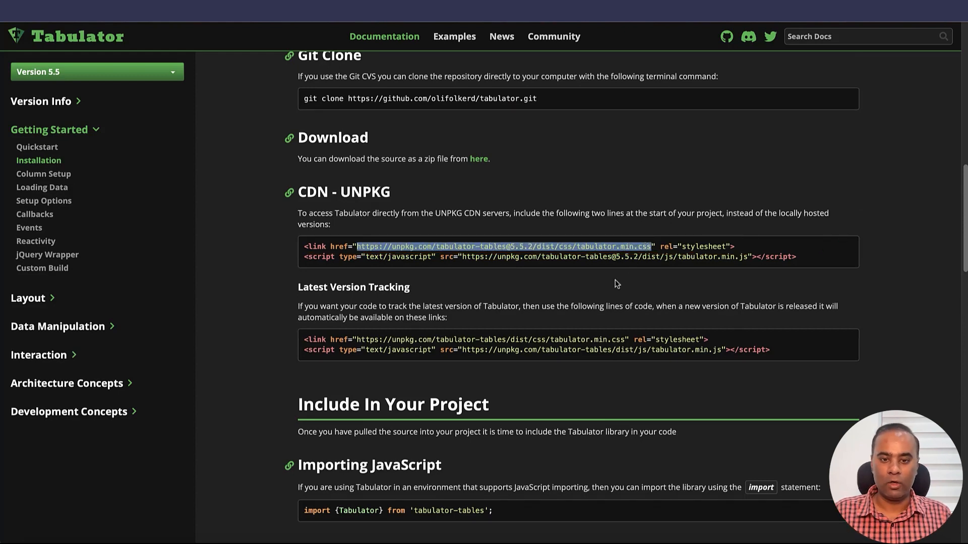
scroll(616, 281, down, 4)
scroll(479, 377, down, 4)
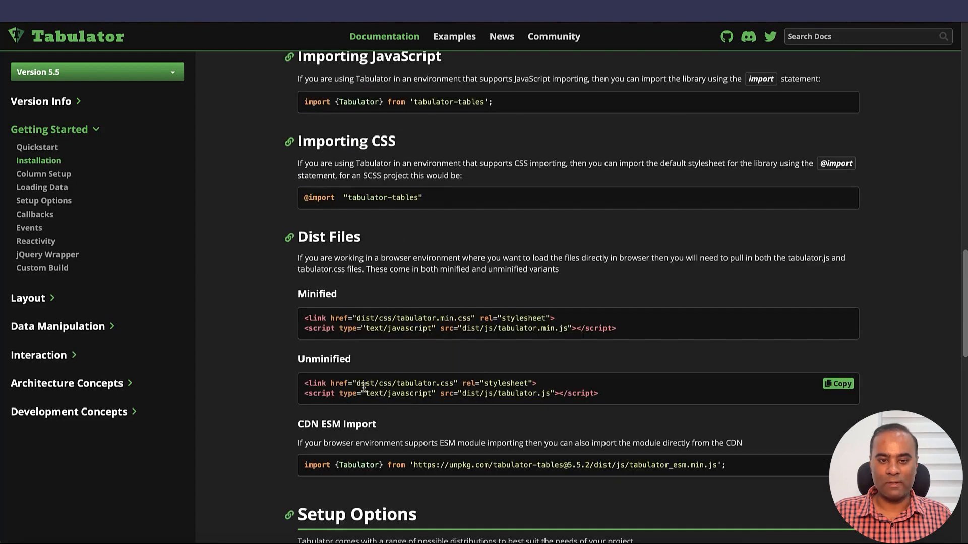
drag(361, 383, 396, 384)
click(393, 398)
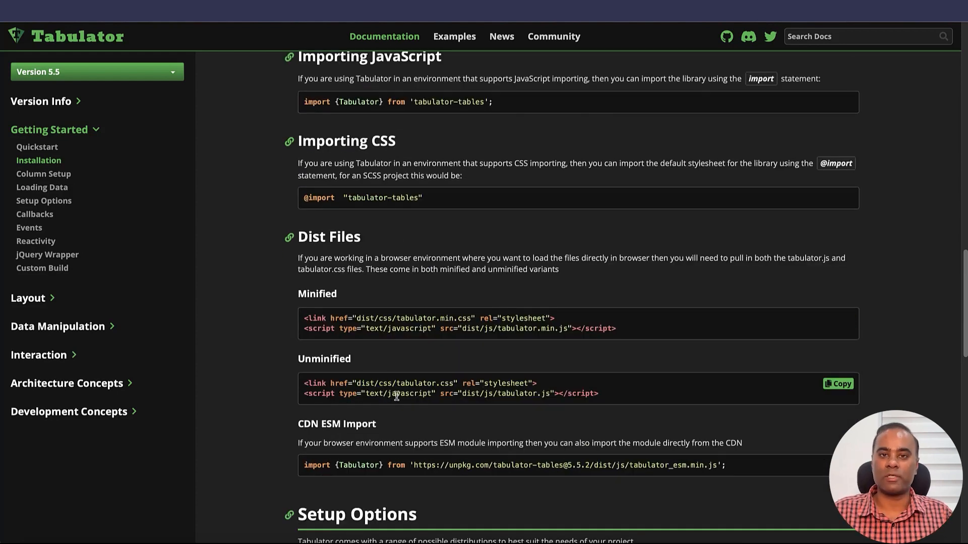
scroll(397, 396, up, 7)
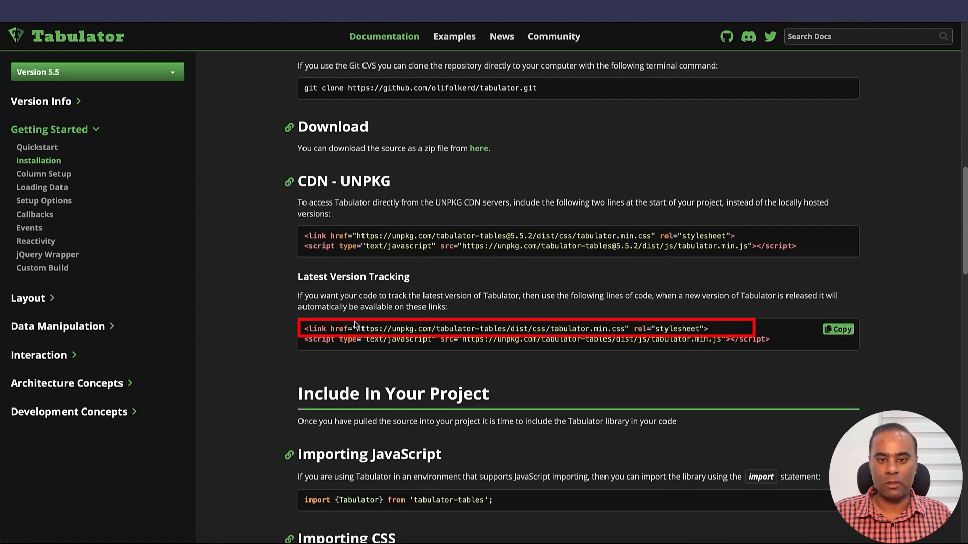
drag(354, 327, 623, 324)
click(639, 331)
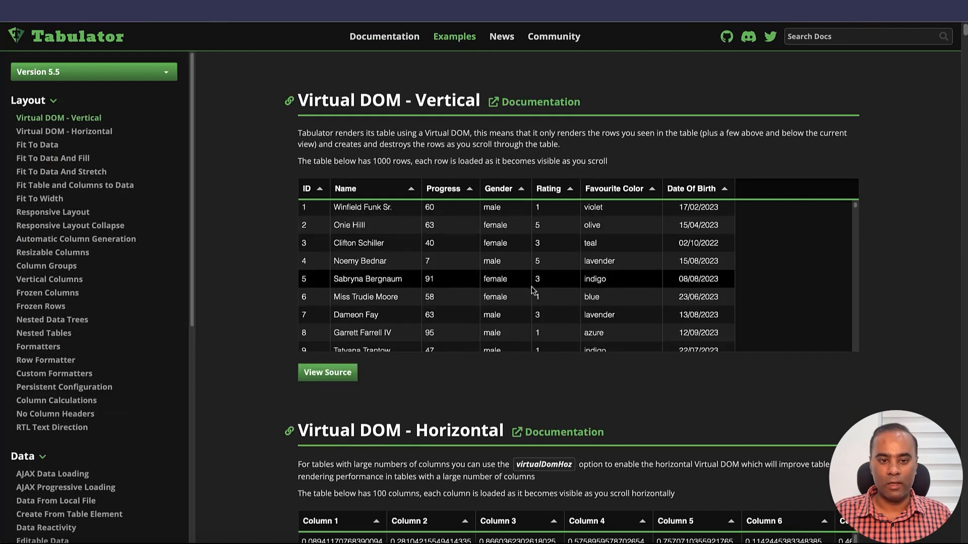
Step: View the Virtual DOM - Vertical example's table and source code, and look at the Virtual DOM - Horizontal example
scroll(505, 282, down, 5)
scroll(476, 409, down, 2)
click(328, 255)
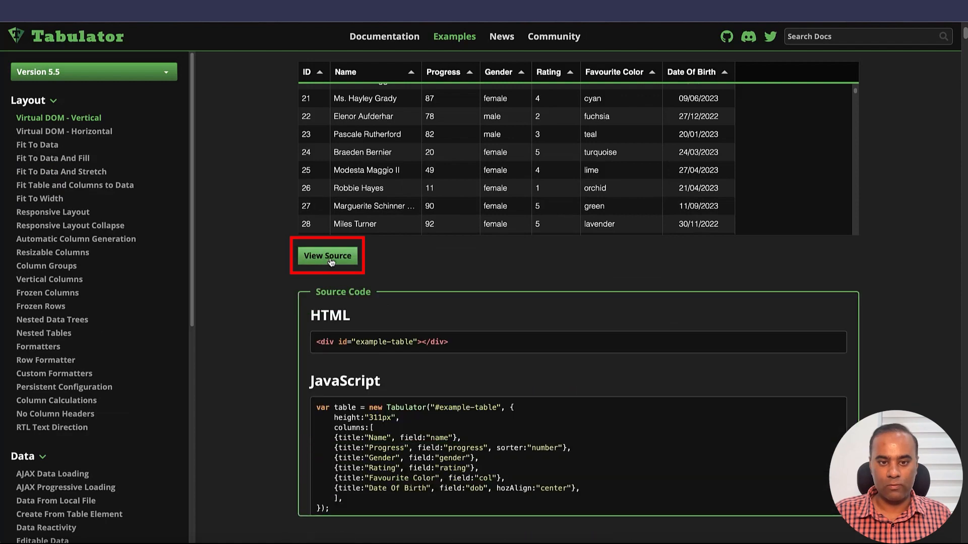
scroll(553, 258, down, 2)
scroll(553, 258, down, 20)
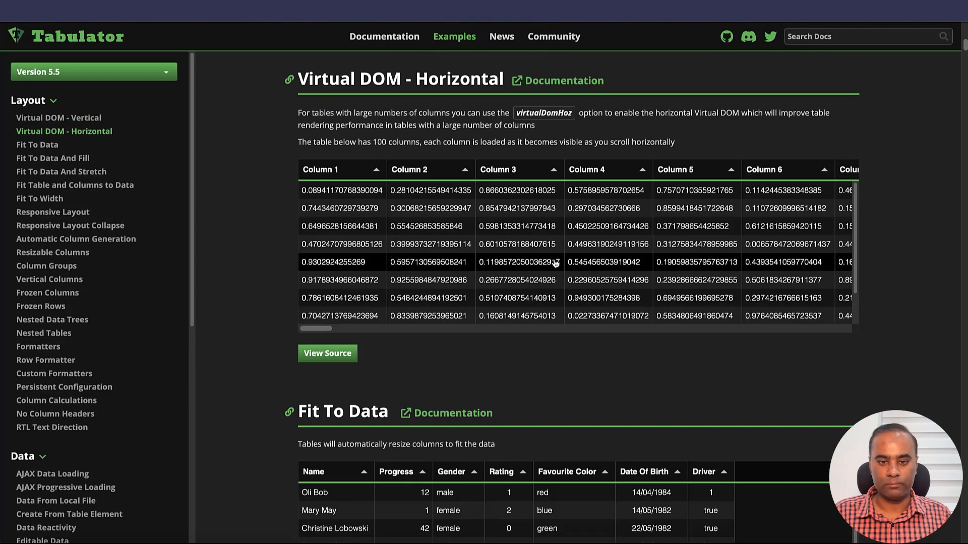
Step: Show the source code of the Automatic Column Generation example and examine its HTML and JavaScript alongside the sample table
scroll(528, 377, down, 1)
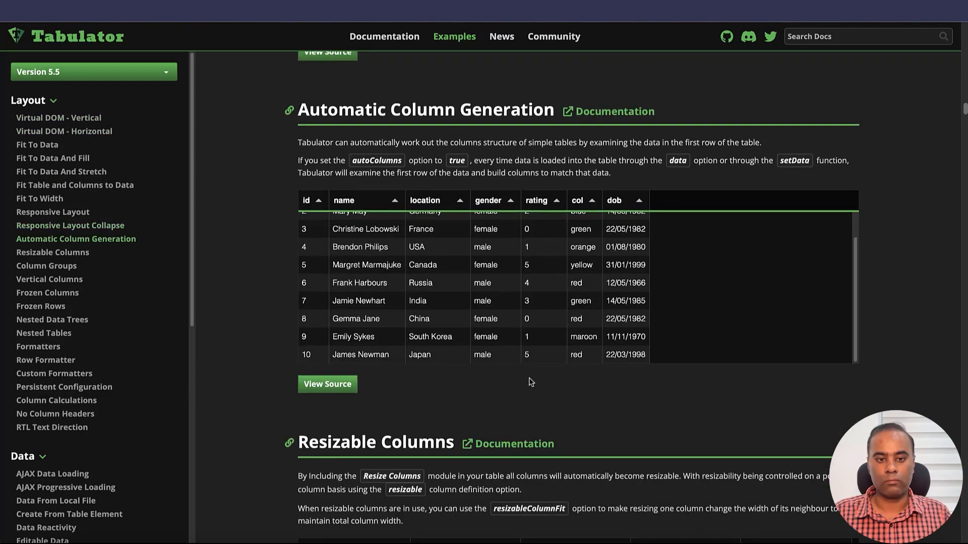
click(328, 383)
scroll(562, 380, down, 3)
scroll(562, 381, down, 2)
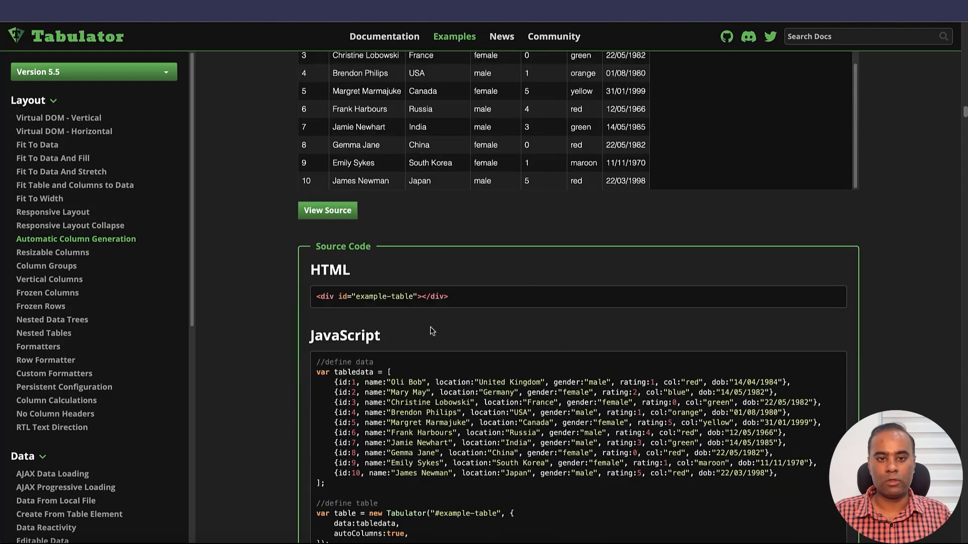
scroll(425, 273, up, 1)
scroll(424, 273, up, 3)
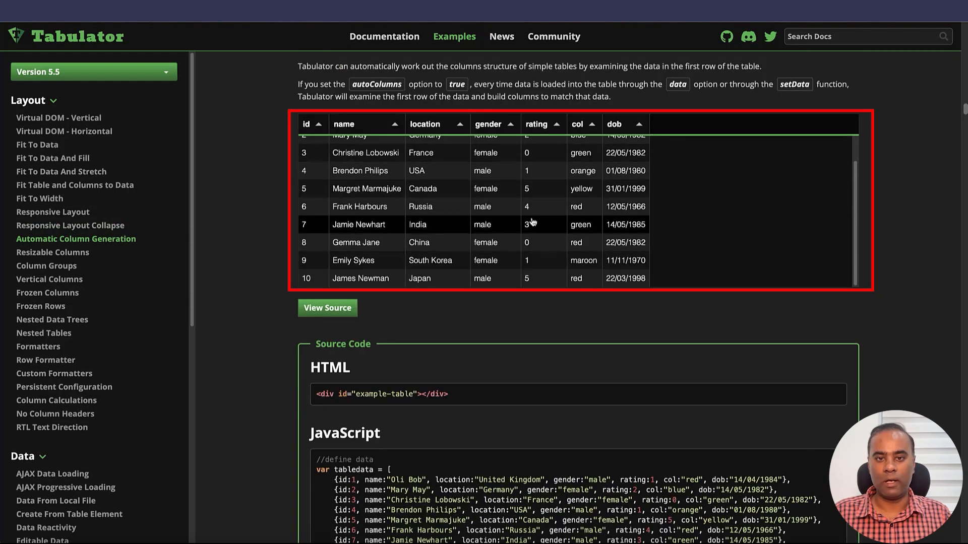
scroll(547, 288, down, 4)
mouse_move(424, 319)
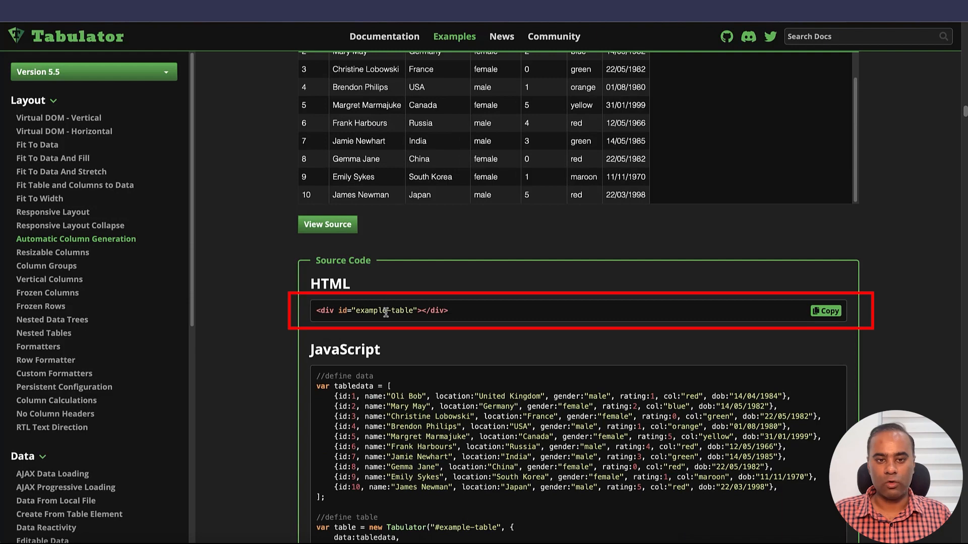
Step: Copy the "example-table" div from the Automatic Column Generation example's HTML source into the component's Html Code in DrapCode
click(829, 312)
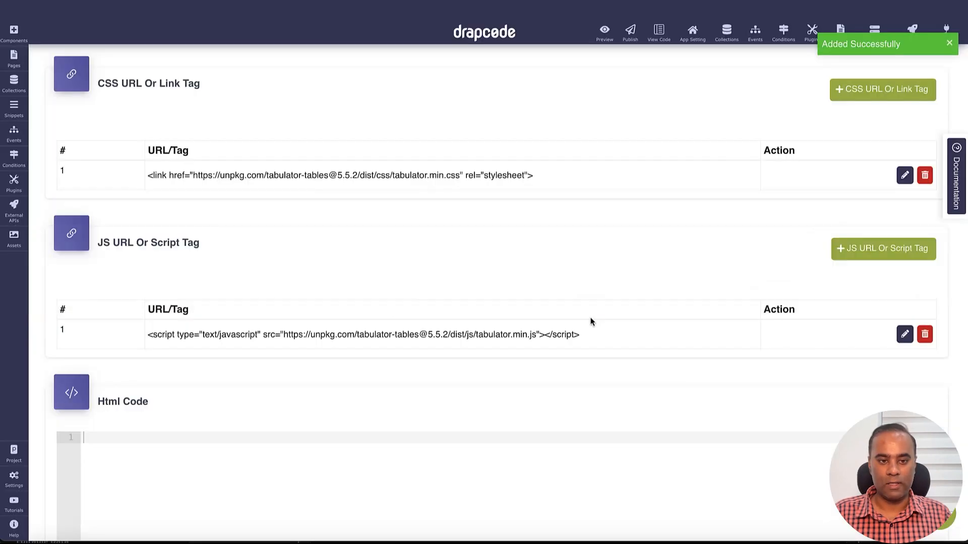
scroll(590, 320, down, 2)
scroll(404, 342, down, 3)
click(385, 286)
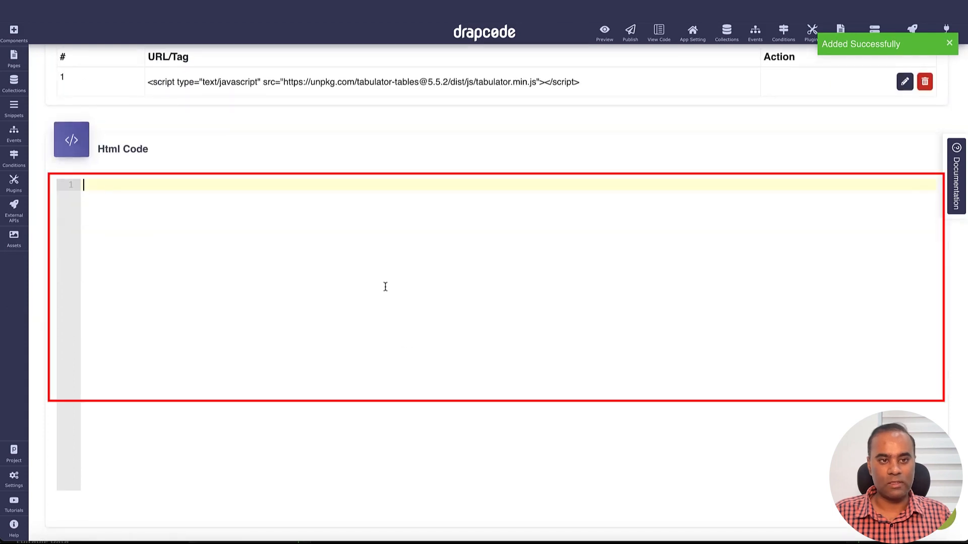
key(ctrl+v)
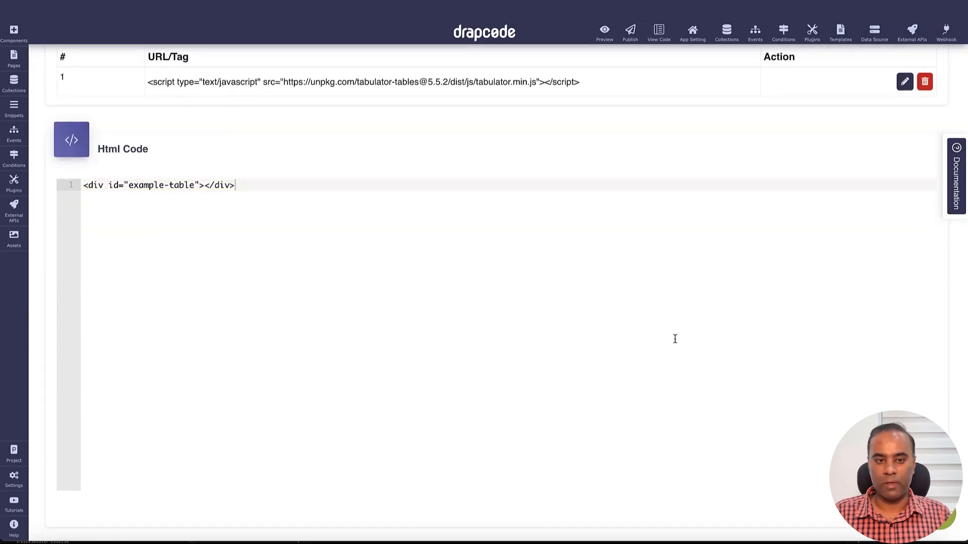
Step: Copy the example's JavaScript, from the tabledata array through the Tabulator table definition with autoColumns:true, into the component's JavaScript Code in DrapCode
key(super+Tab)
scroll(662, 343, down, 2)
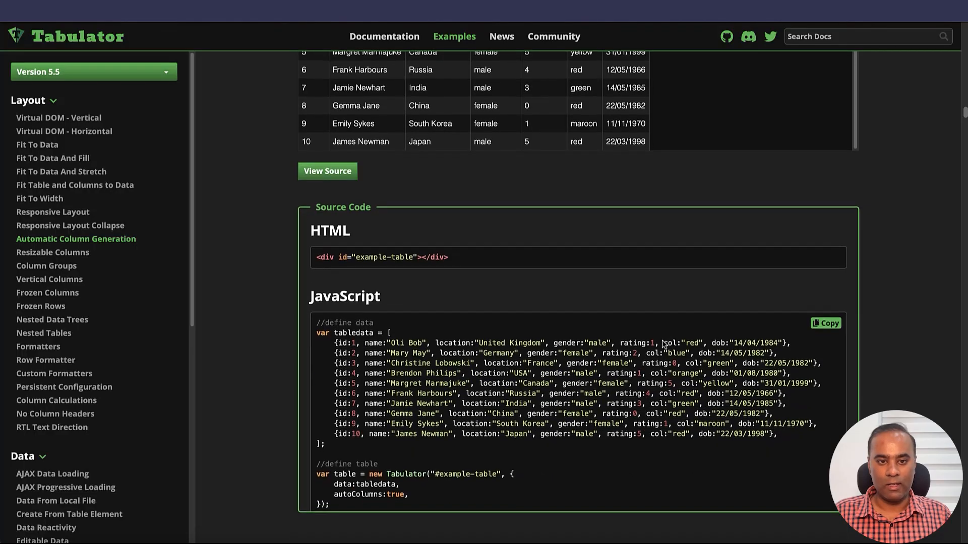
drag(317, 308, 419, 476)
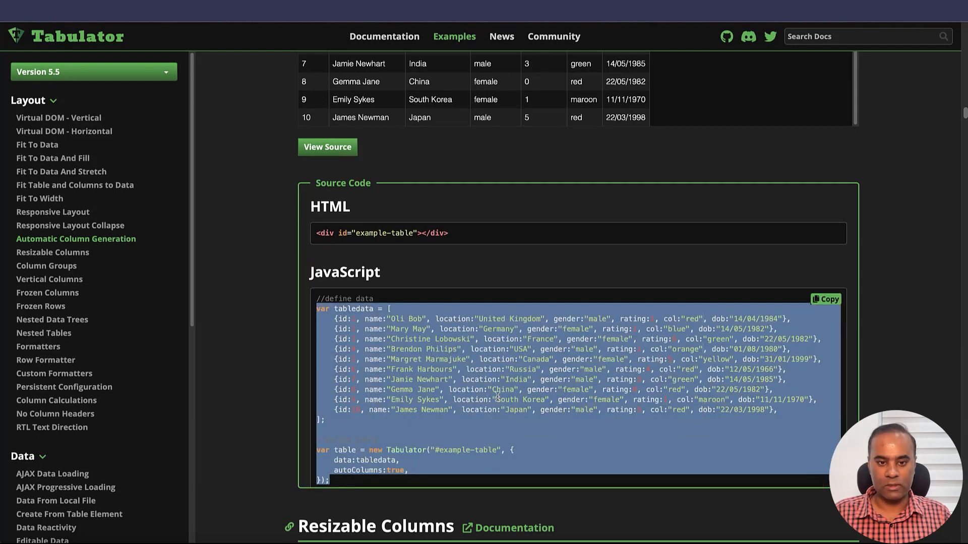
key(super+Tab)
scroll(497, 400, down, 8)
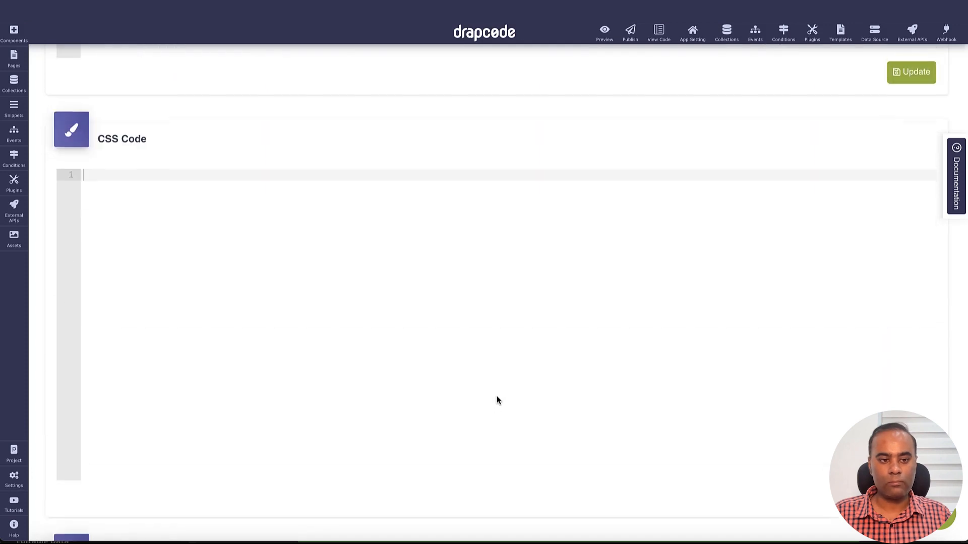
scroll(466, 384, down, 5)
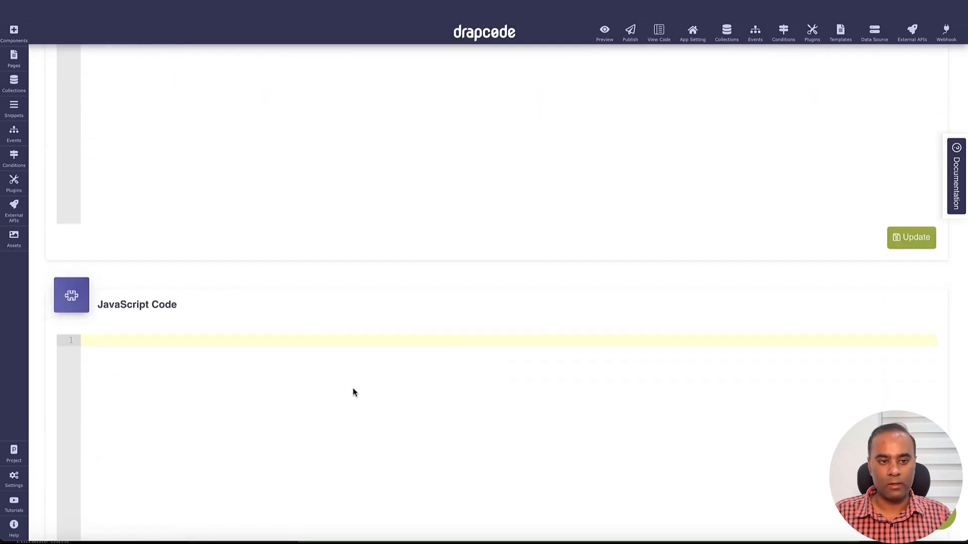
key(ctrl+v)
scroll(352, 415, down, 4)
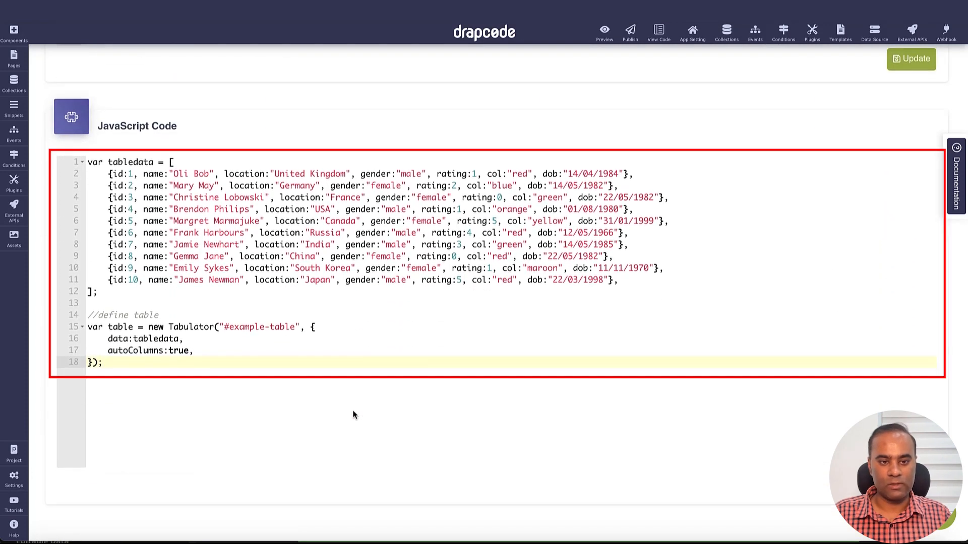
Step: Recheck the Automatic Column Generation example's table and source in Tabulator, and return to the component's CSS Code section in DrapCode
key(super+Tab)
scroll(416, 403, down, 2)
scroll(429, 411, up, 3)
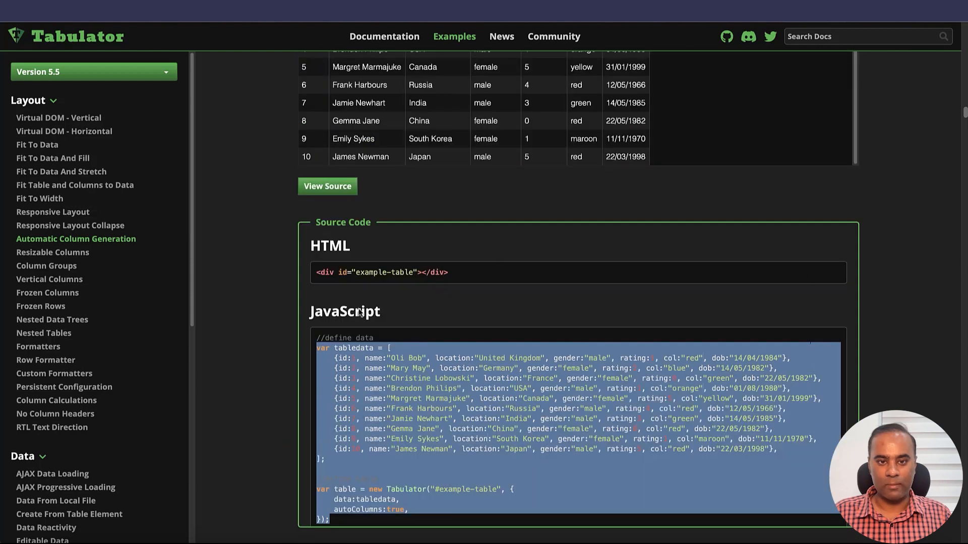
scroll(521, 333, up, 2)
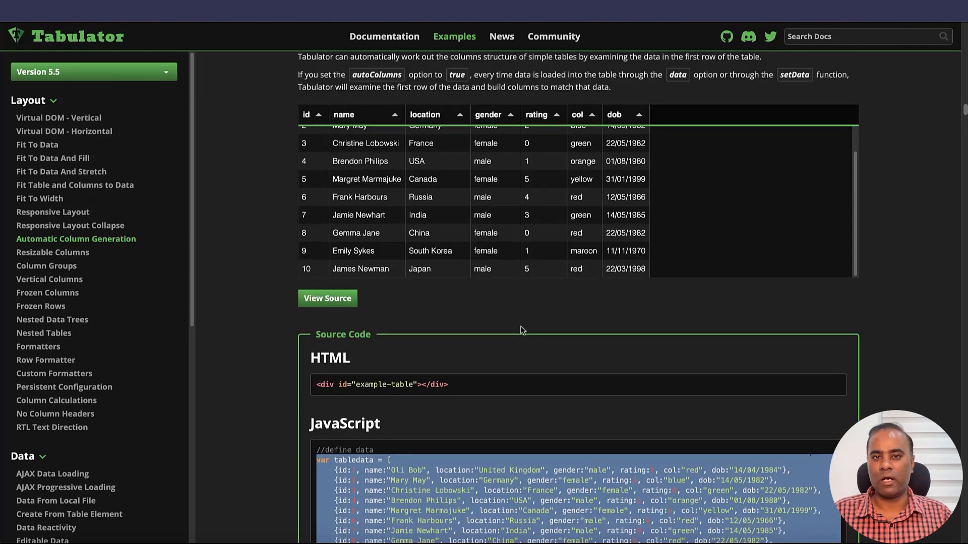
key(super+Tab)
scroll(521, 331, up, 10)
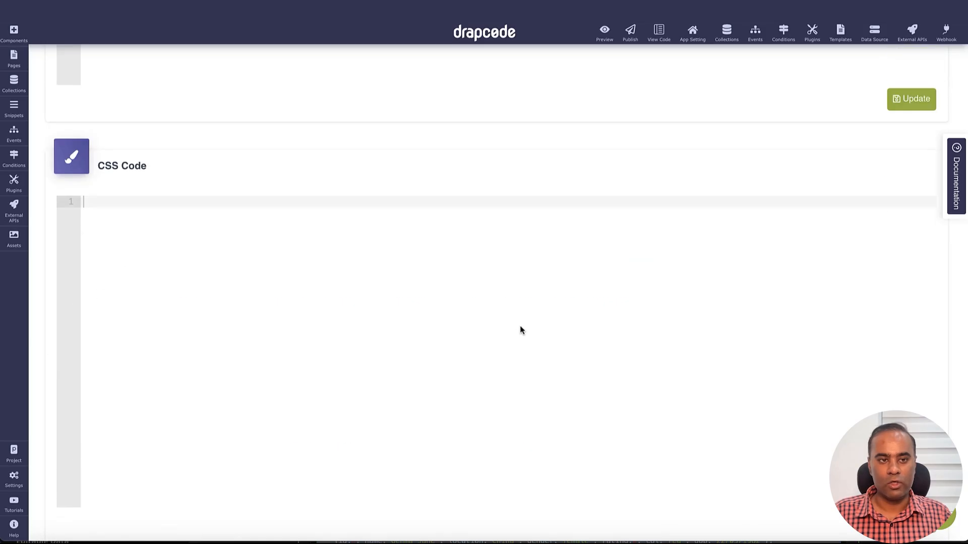
Step: Save the updated code of the Tabulator Table component, leaving its CSS Code empty
scroll(419, 321, down, 5)
scroll(807, 453, down, 5)
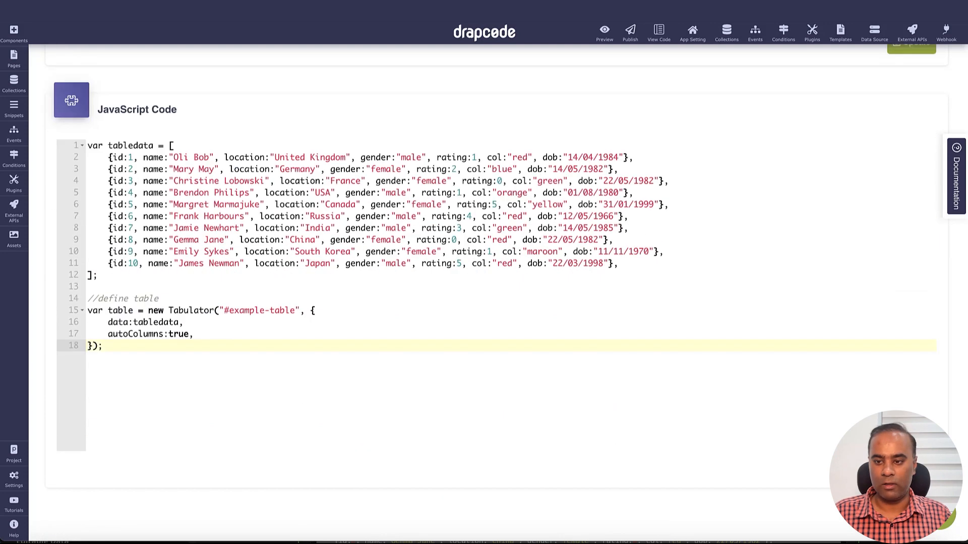
scroll(581, 342, up, 8)
scroll(580, 342, down, 5)
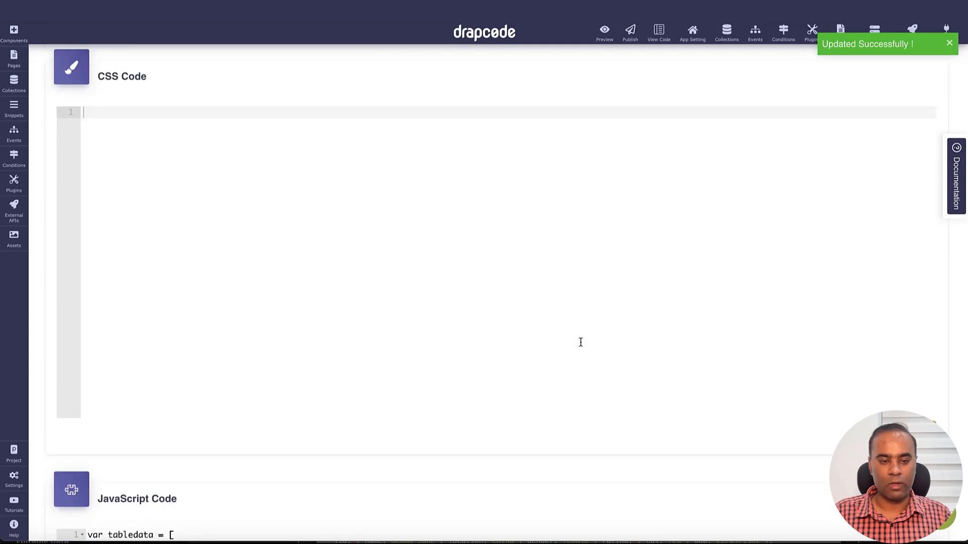
scroll(296, 324, up, 7)
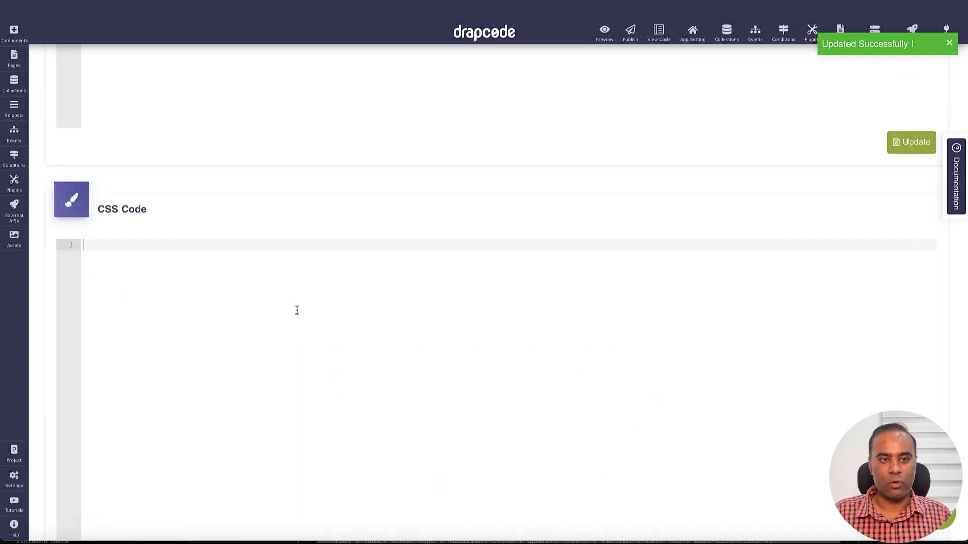
Step: Open the page in the builder and place a Custom Component on its blank canvas
scroll(181, 258, up, 7)
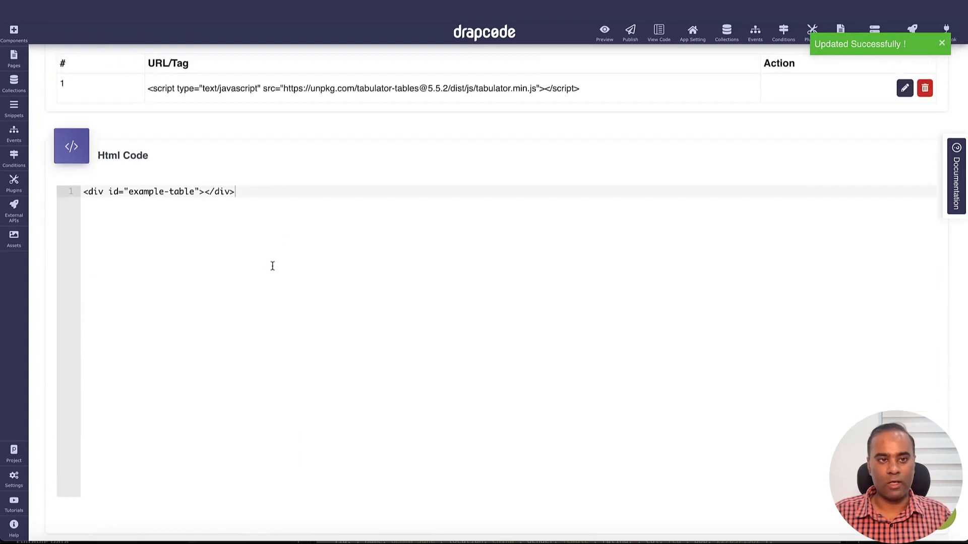
scroll(239, 279, up, 5)
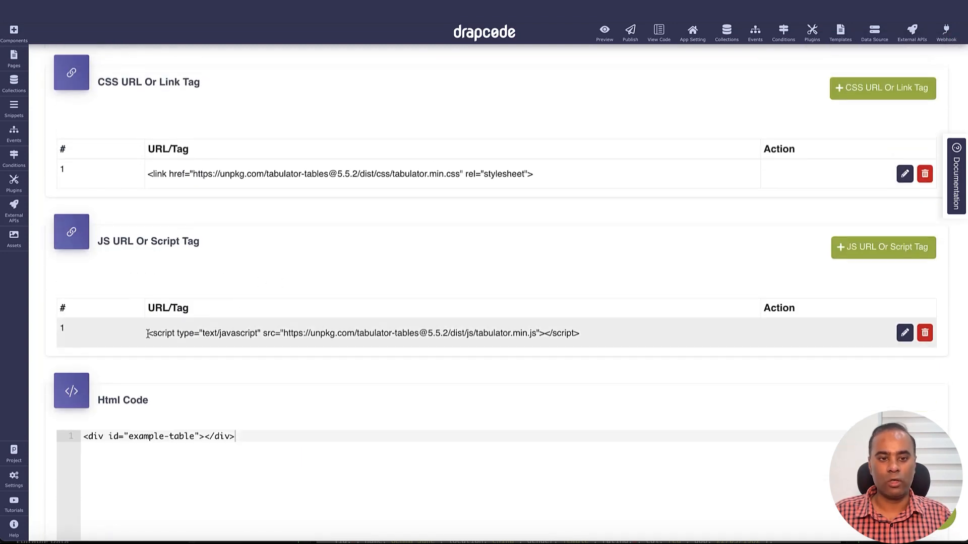
scroll(473, 302, up, 1)
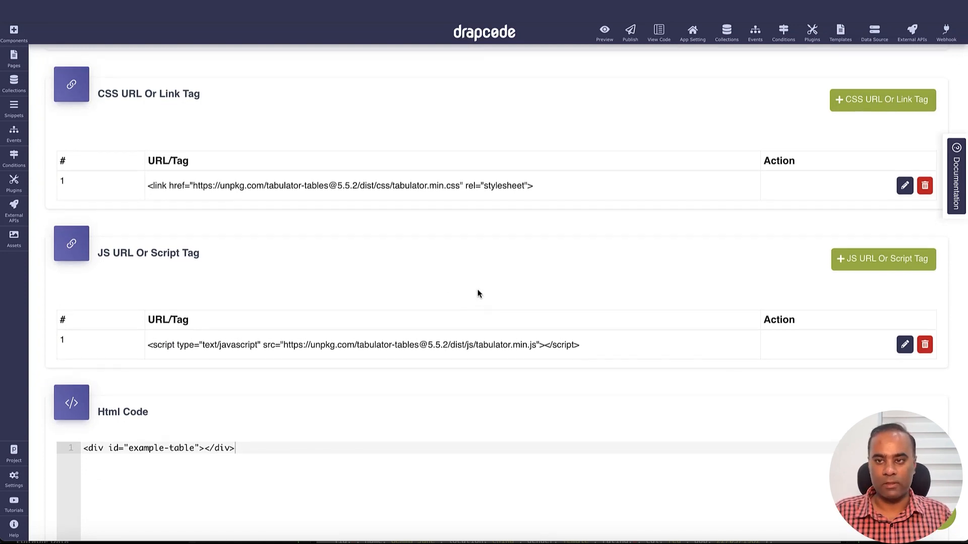
scroll(478, 294, up, 4)
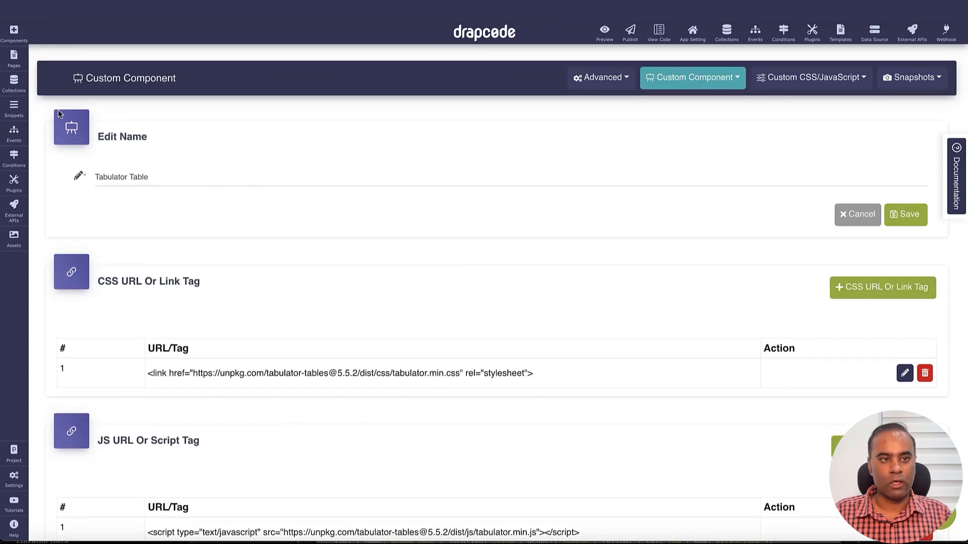
click(18, 73)
click(54, 135)
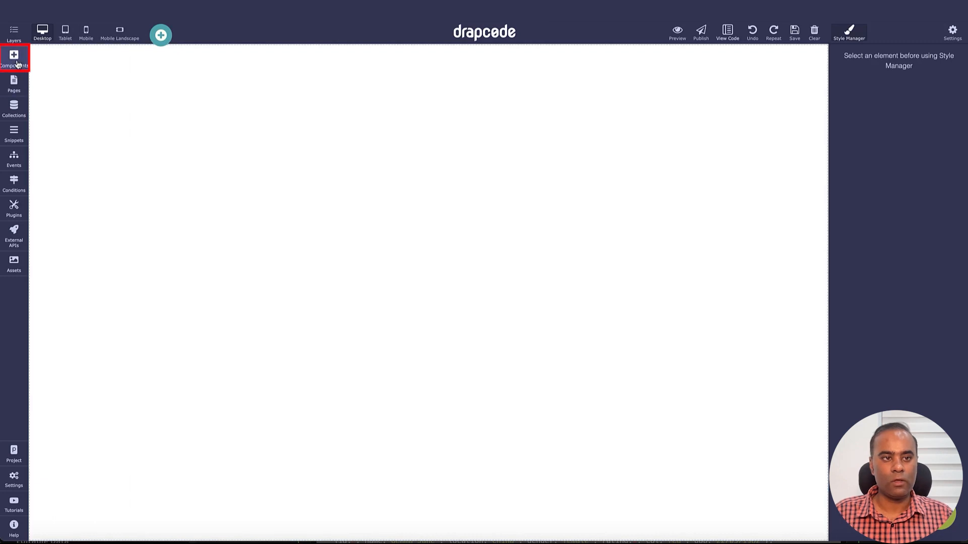
click(13, 58)
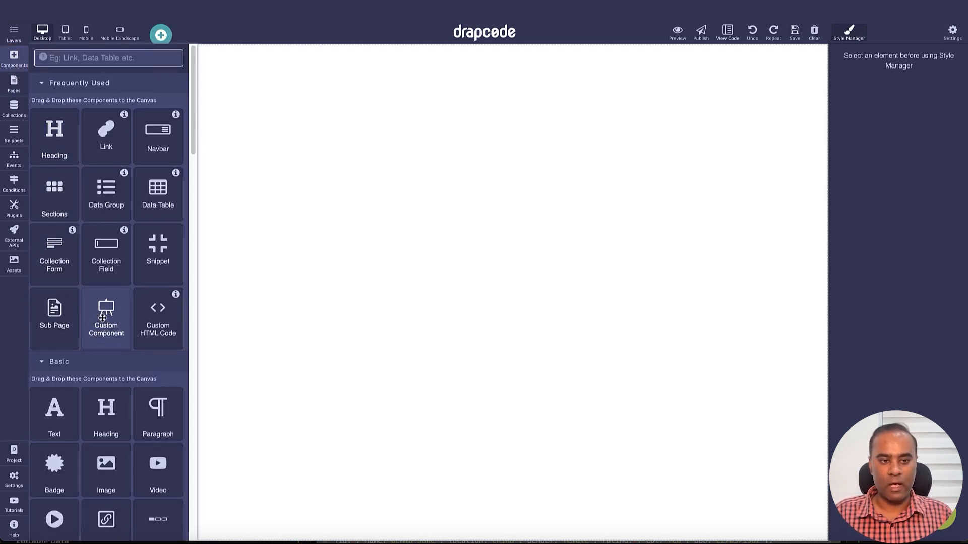
drag(104, 323, 267, 293)
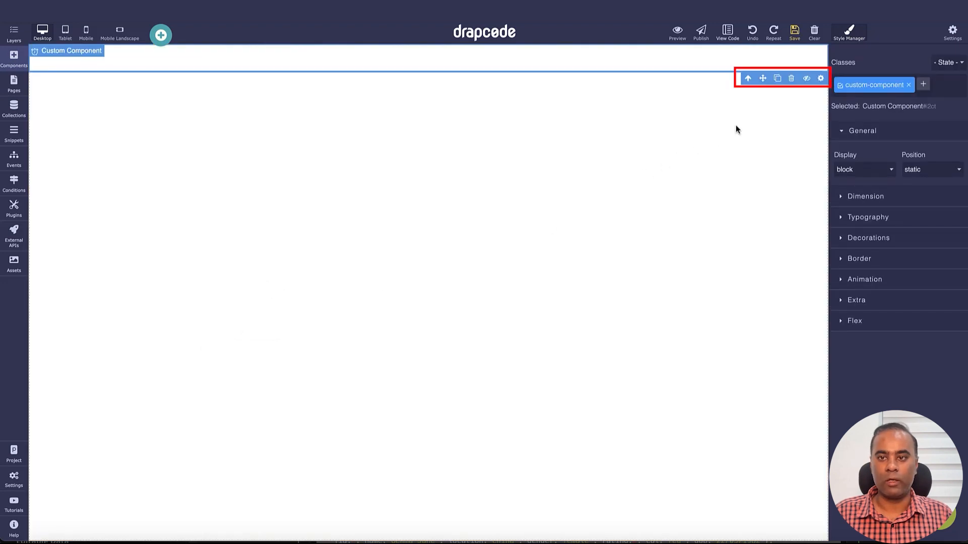
Step: Assign the Tabulator Table component to the placed Custom Component in its settings
click(820, 79)
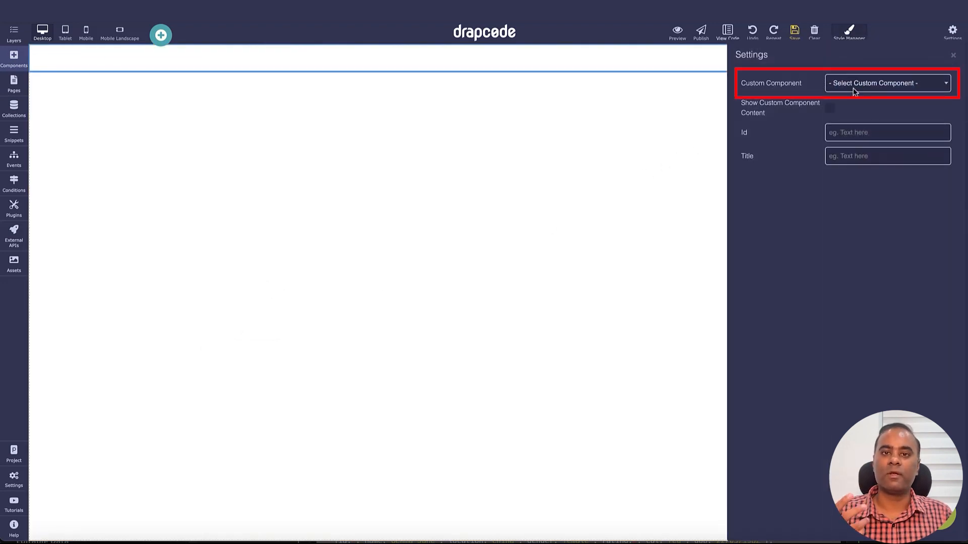
click(853, 87)
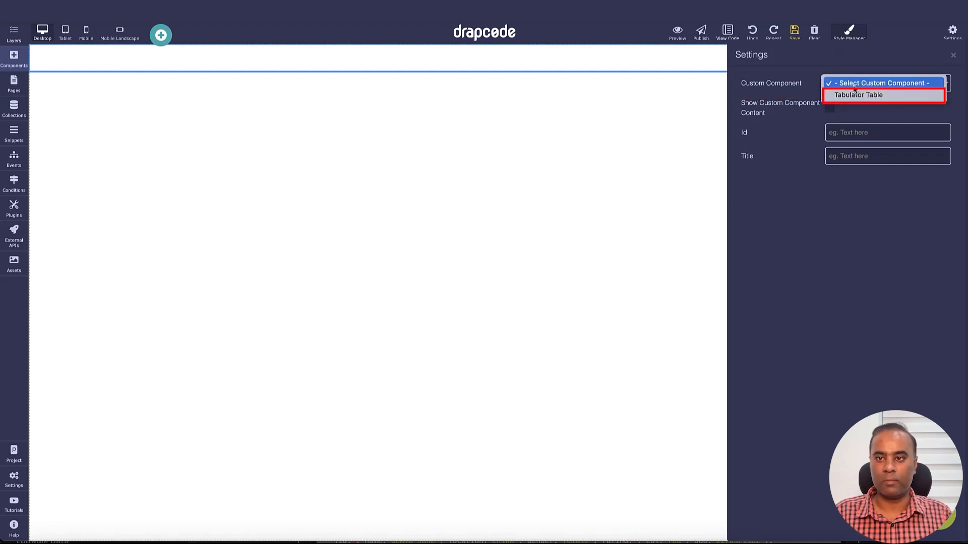
click(859, 95)
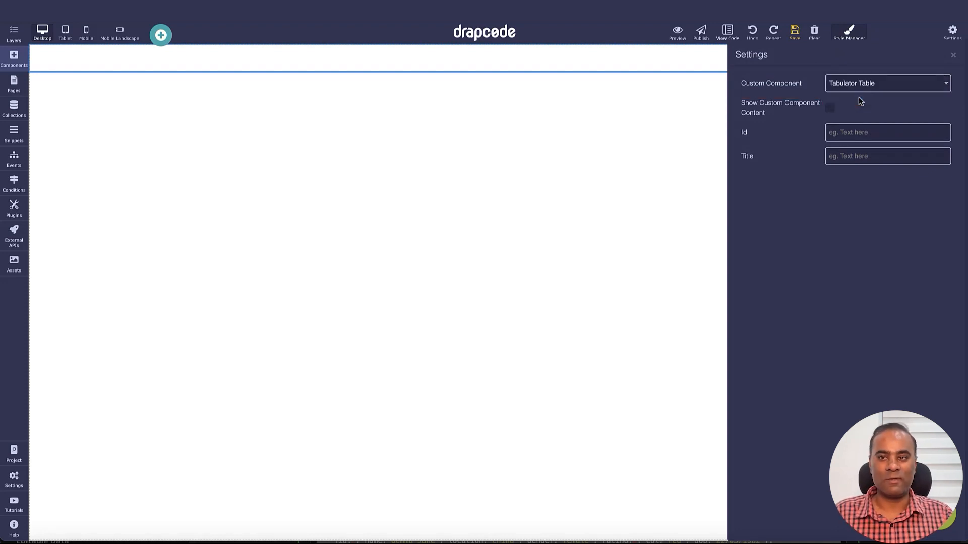
click(954, 57)
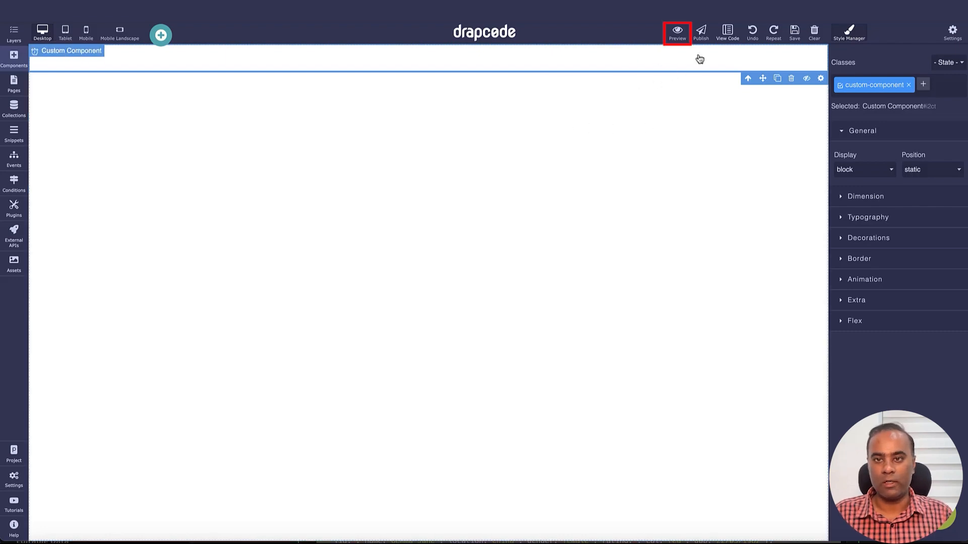
Step: Preview the page and widen the table's dob, col and rating columns to test column resizing
click(678, 33)
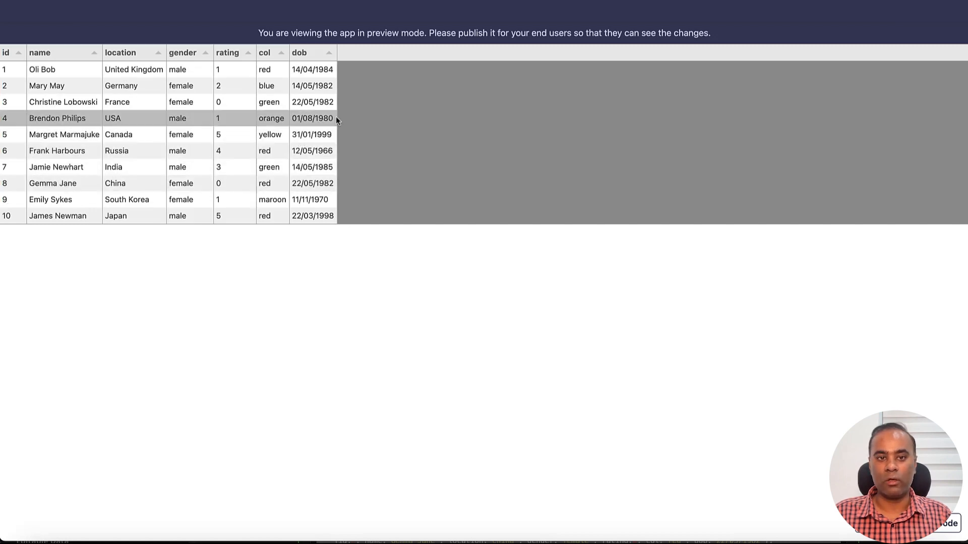
drag(336, 117, 966, 121)
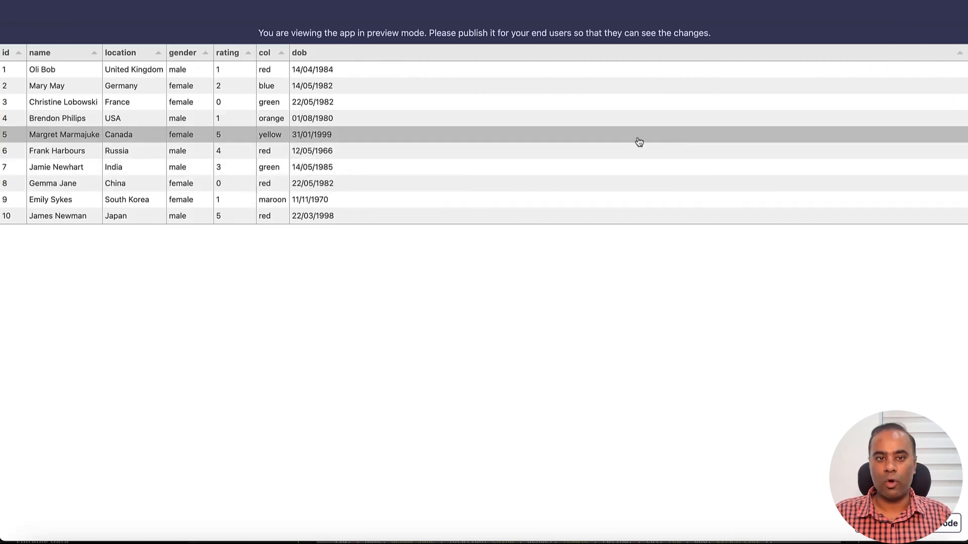
drag(290, 118, 736, 127)
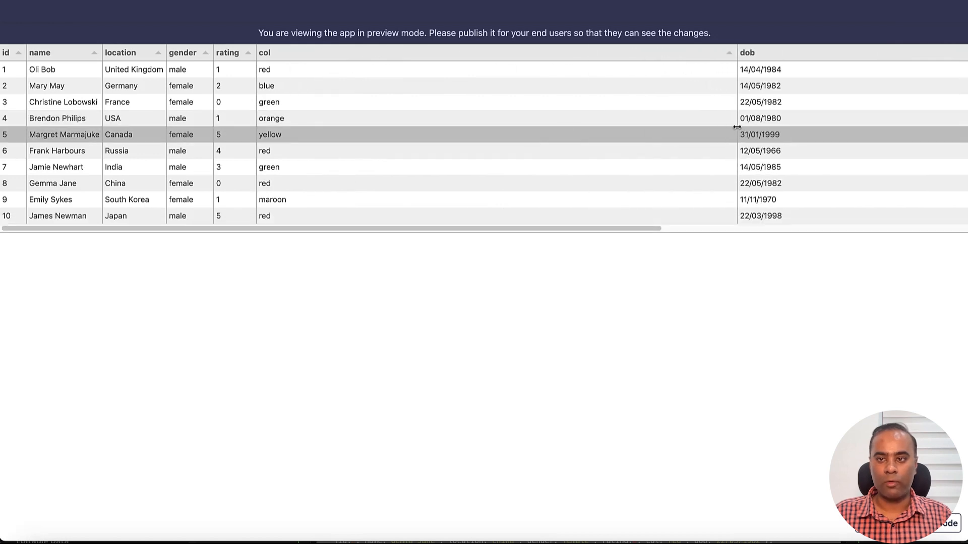
drag(256, 136, 433, 135)
Step: Test sorting the previewed table by rating, gender, location, name, id, rating again and col
click(260, 53)
click(183, 55)
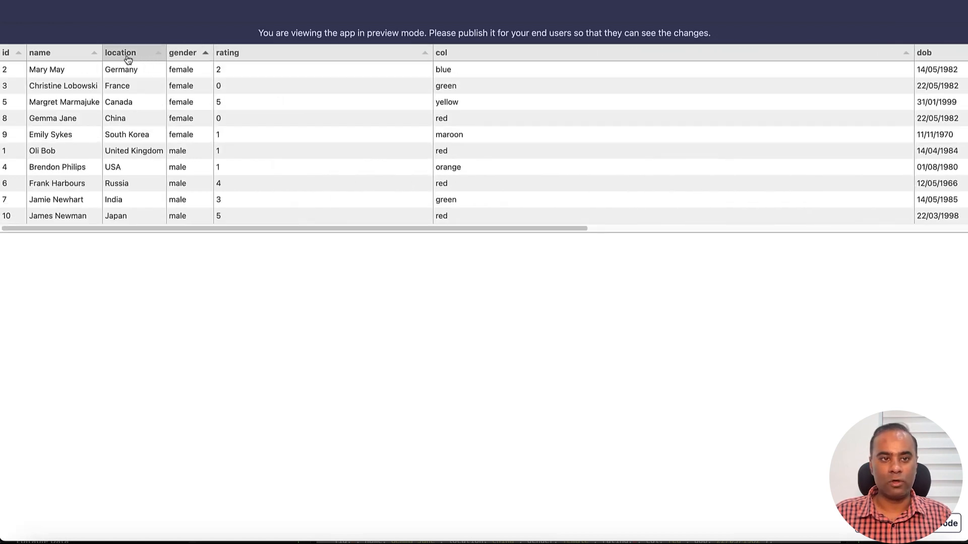
click(128, 54)
click(39, 53)
click(12, 53)
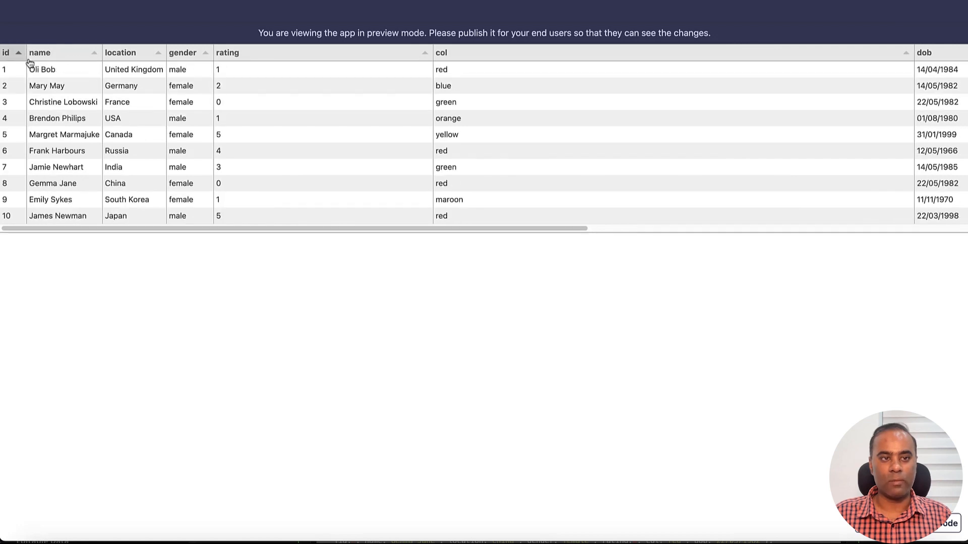
click(274, 59)
click(536, 58)
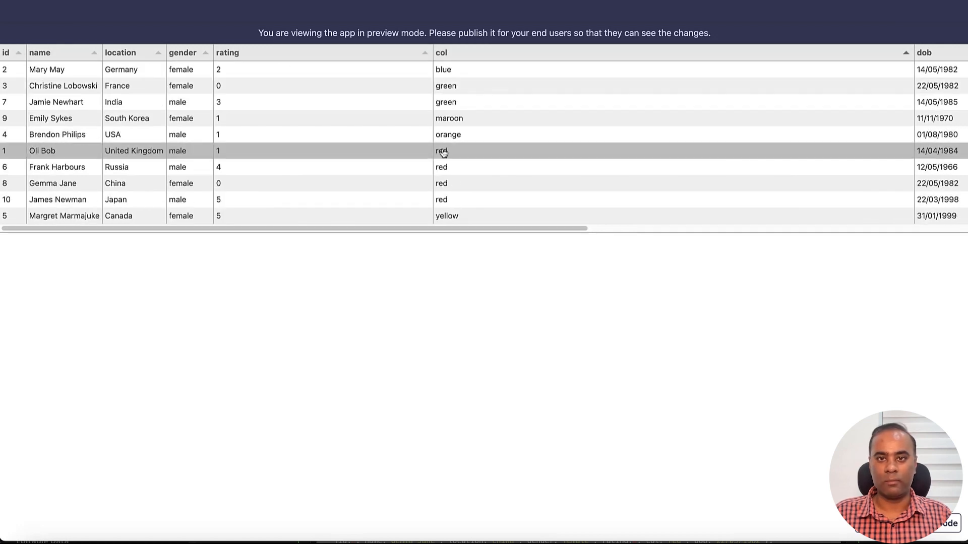
Step: Return to the builder and open the Tabulator Table custom component for editing at its JavaScript Code
key(ctrl+shift+Tab)
mouse_move(13, 476)
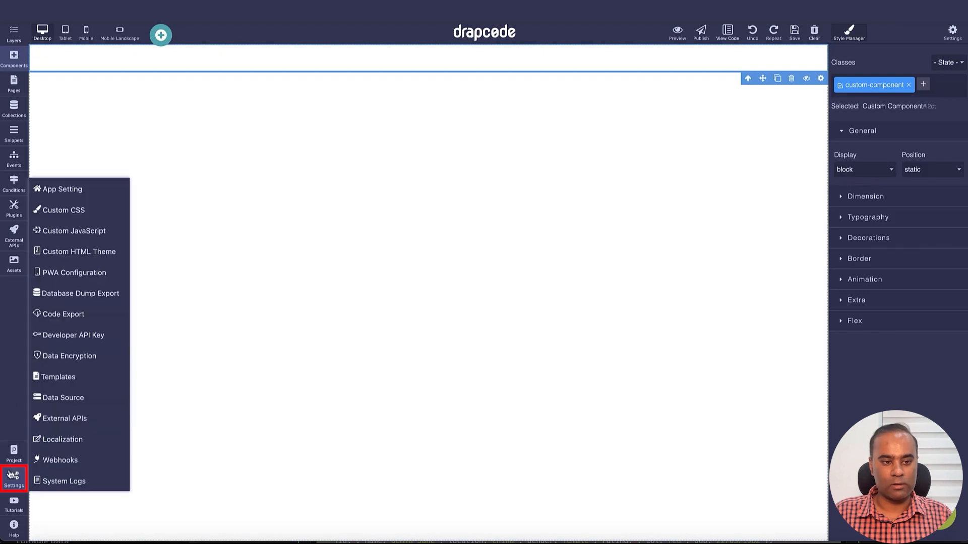
click(82, 205)
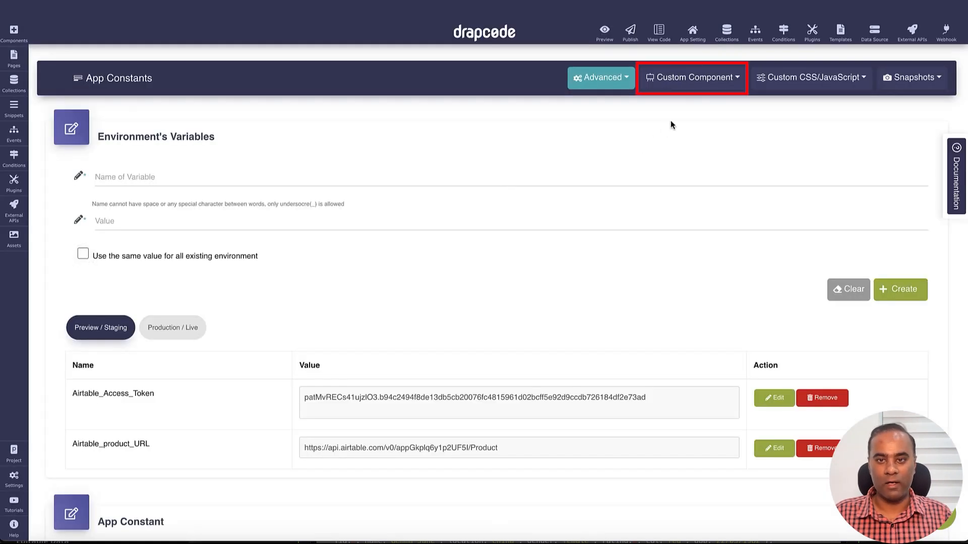
click(691, 77)
click(685, 100)
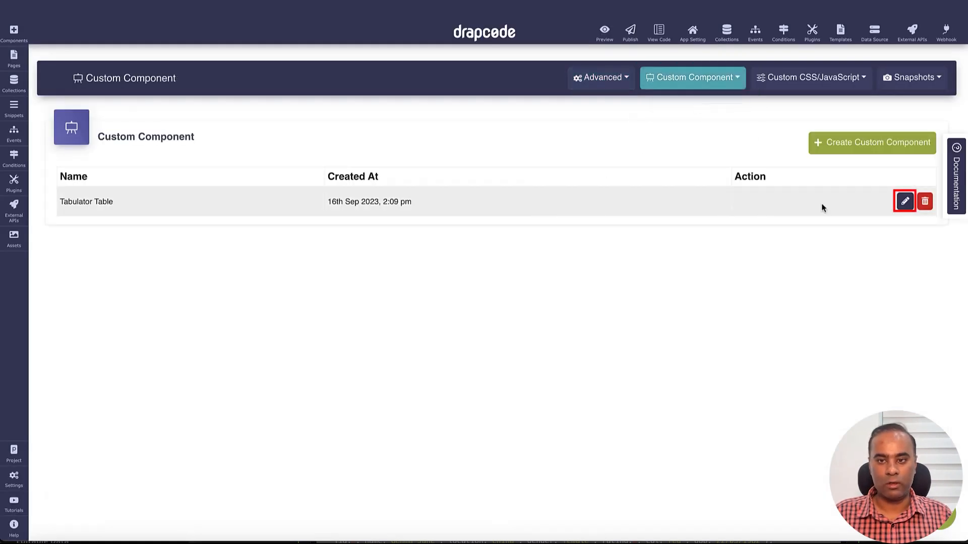
click(905, 201)
scroll(566, 260, down, 8)
scroll(565, 258, down, 15)
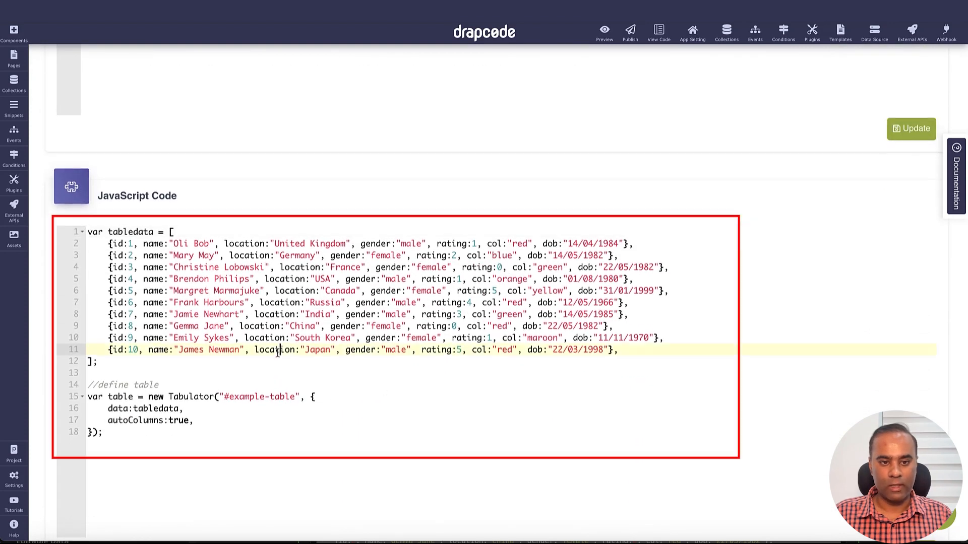
Step: Duplicate the id:10 record on a new line below it in the tabledata array and align its indentation
triple_click(276, 351)
key(ctrl+c)
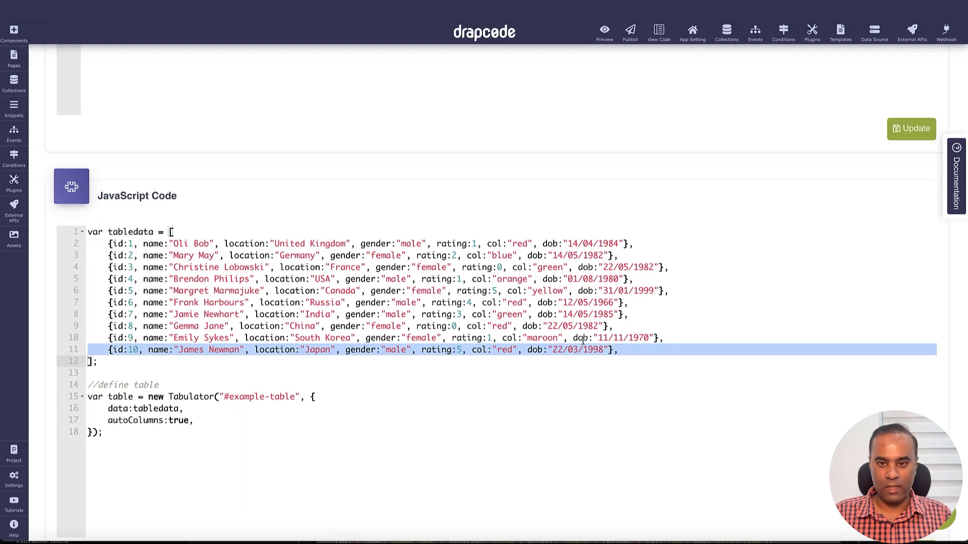
click(627, 350)
key(Return)
key(ctrl+v)
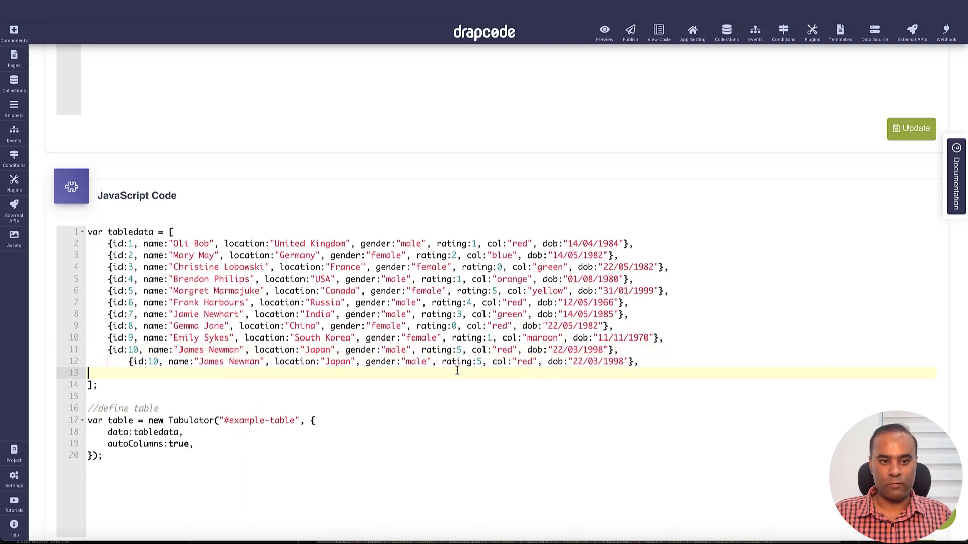
click(129, 362)
key(BackSpace)
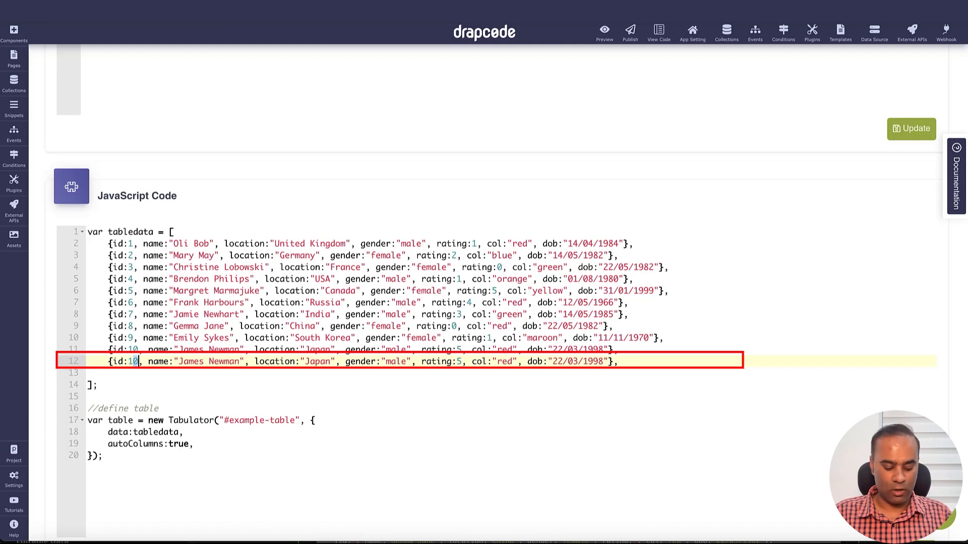
Step: In the duplicated record, set the id to 11, enter another person's full name, set the location to India, and save the JavaScript code
double_click(194, 362)
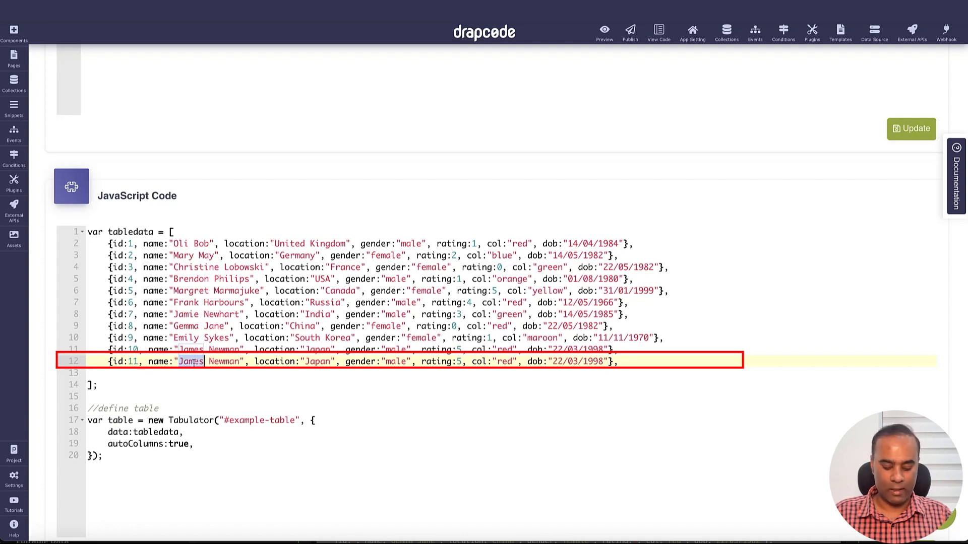
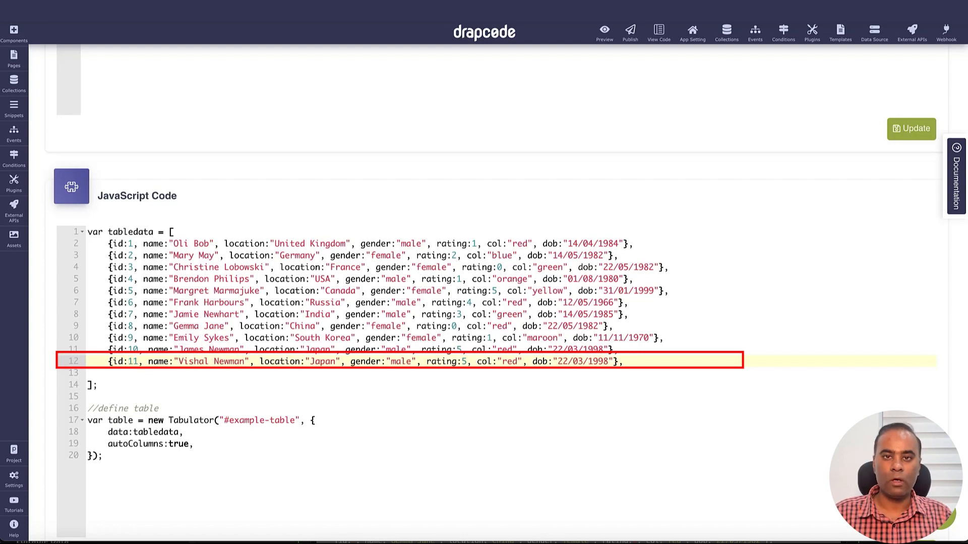
double_click(225, 362)
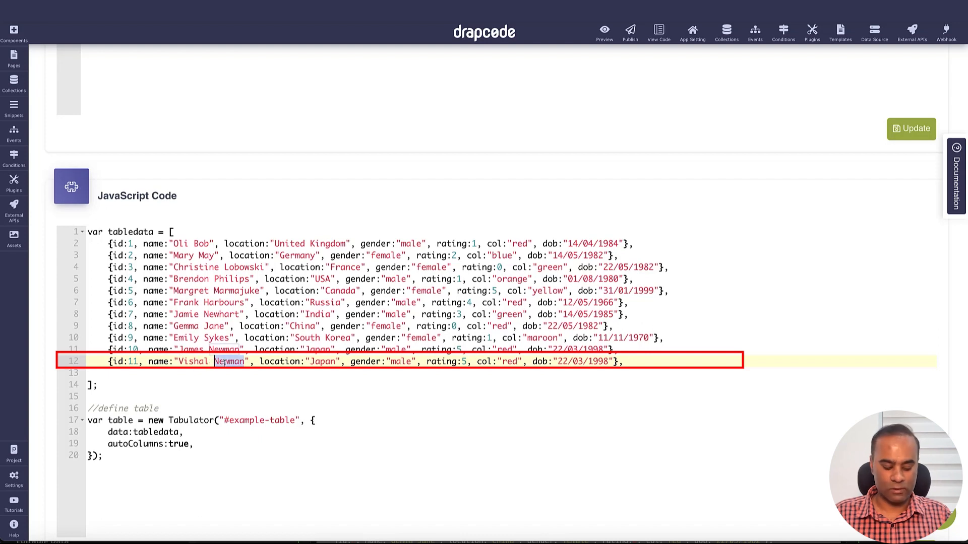
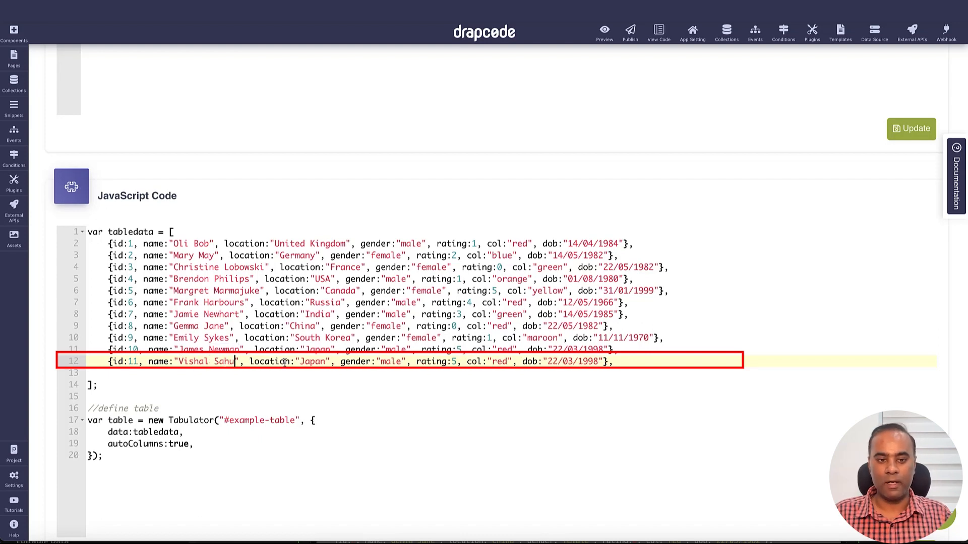
double_click(311, 362)
text(India)
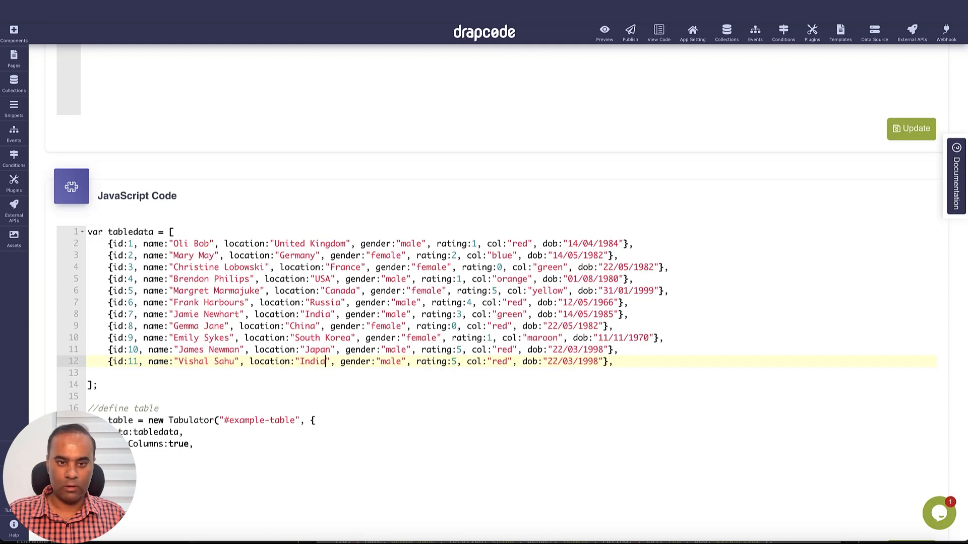
scroll(852, 444, down, 1)
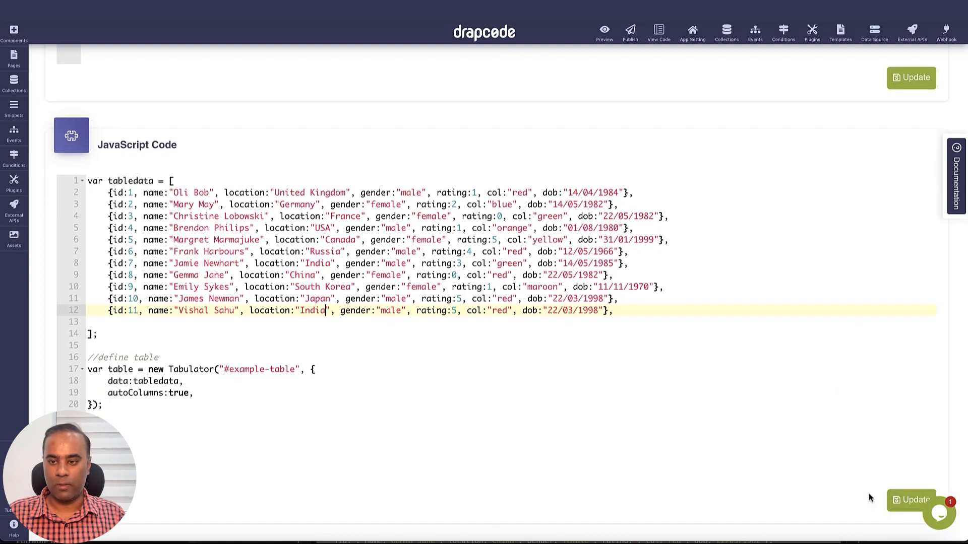
click(896, 500)
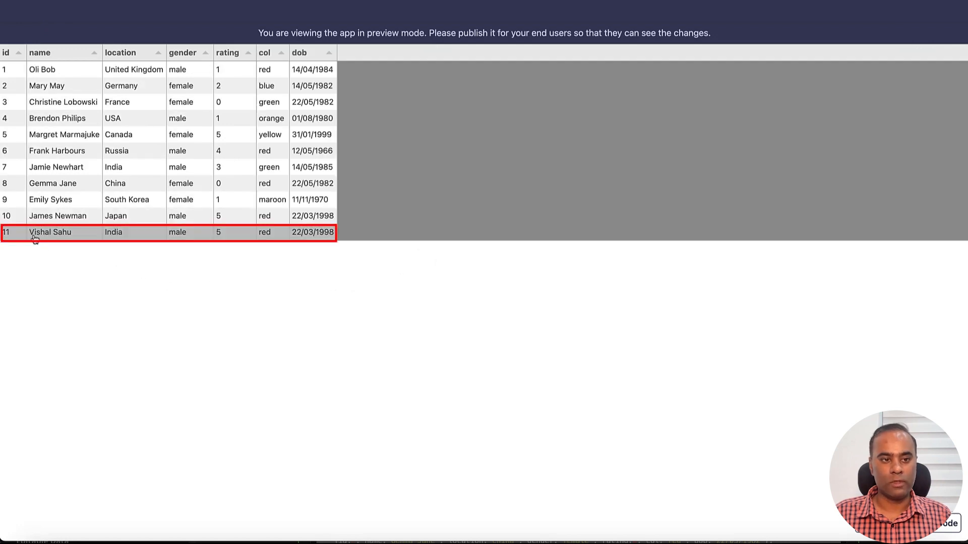
Step: Check the added id 11 row in the refreshed preview and widen the dob and col columns
drag(34, 234, 218, 233)
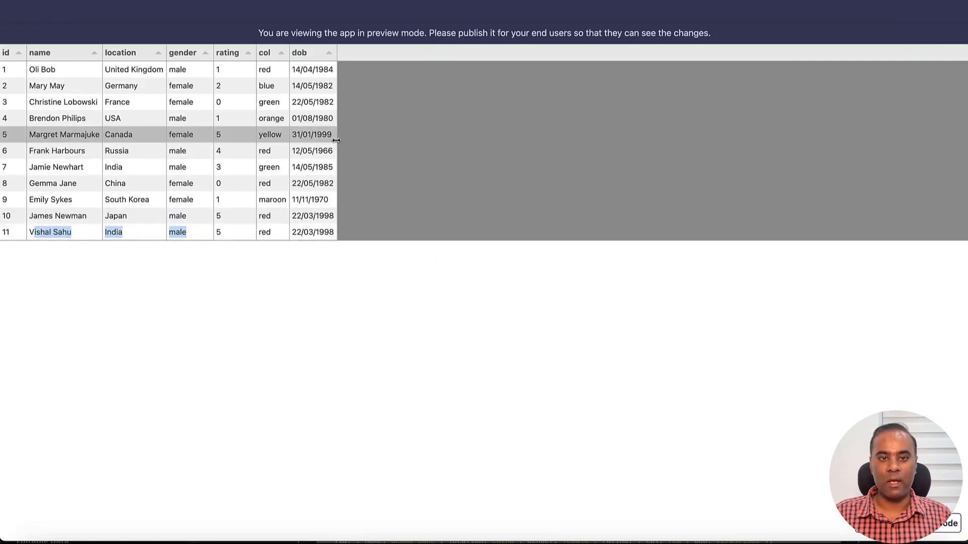
drag(336, 140, 759, 147)
drag(290, 154, 545, 156)
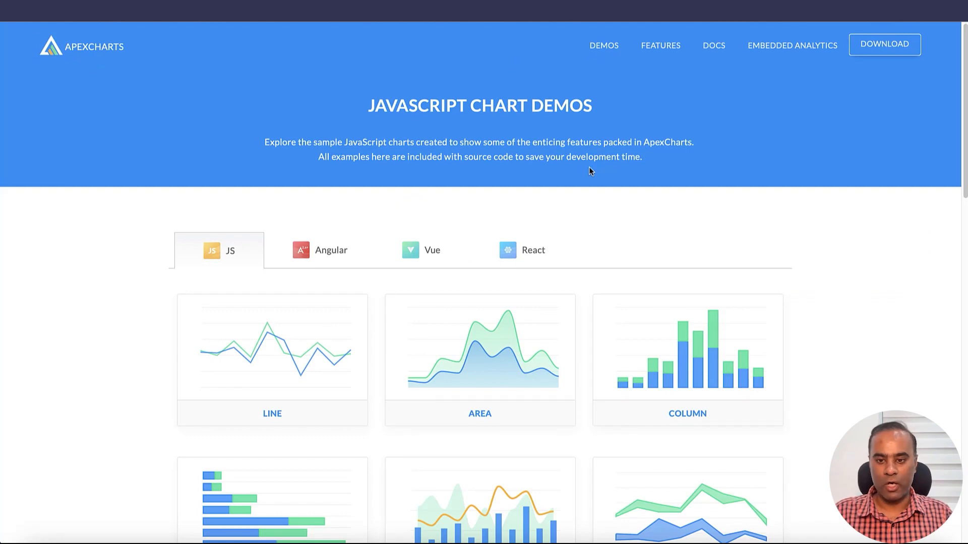
Step: Browse the JavaScript chart demos on the ApexCharts site for other chart types
scroll(611, 209, down, 1)
scroll(612, 301, down, 1)
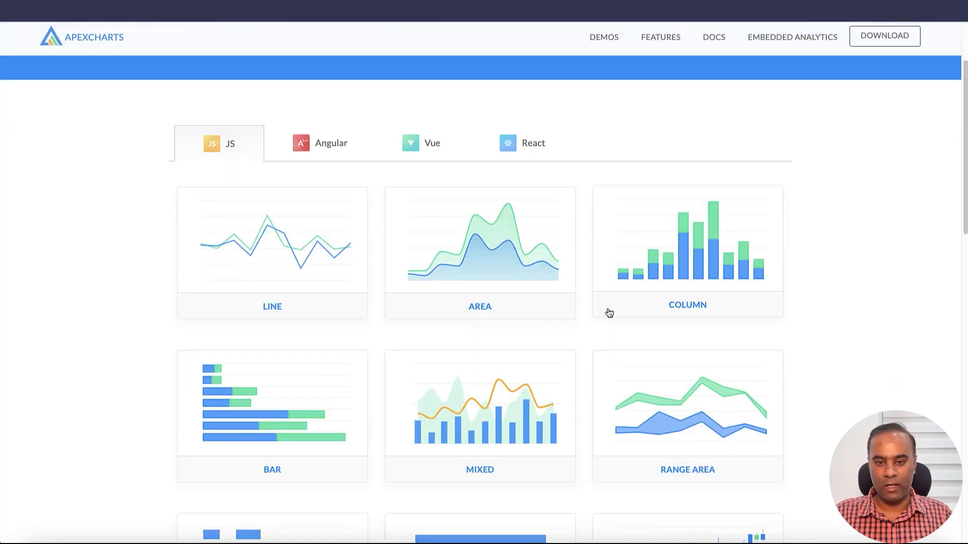
scroll(603, 326, down, 2)
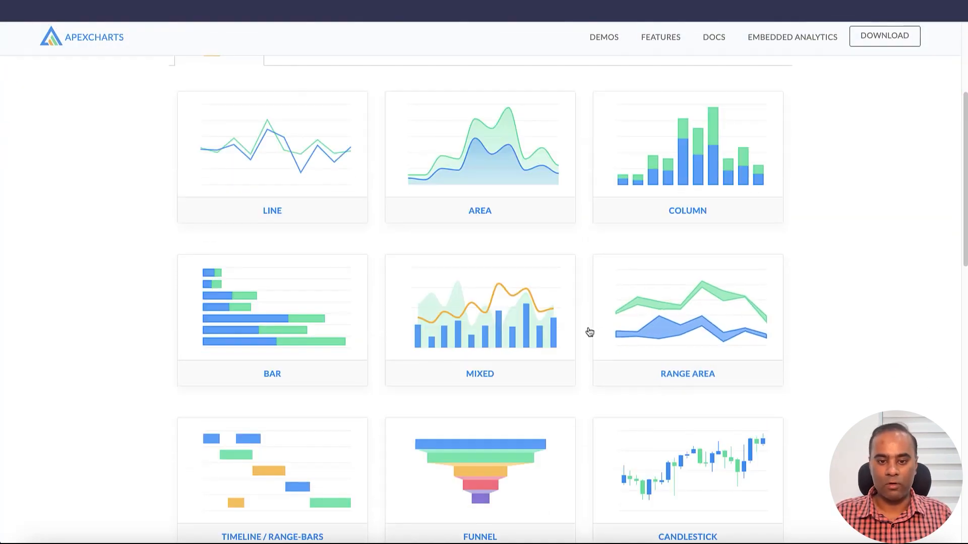
Step: Browse the chart types and open the Stacked Area demo from the Area chart samples
scroll(588, 331, down, 2)
scroll(589, 332, down, 6)
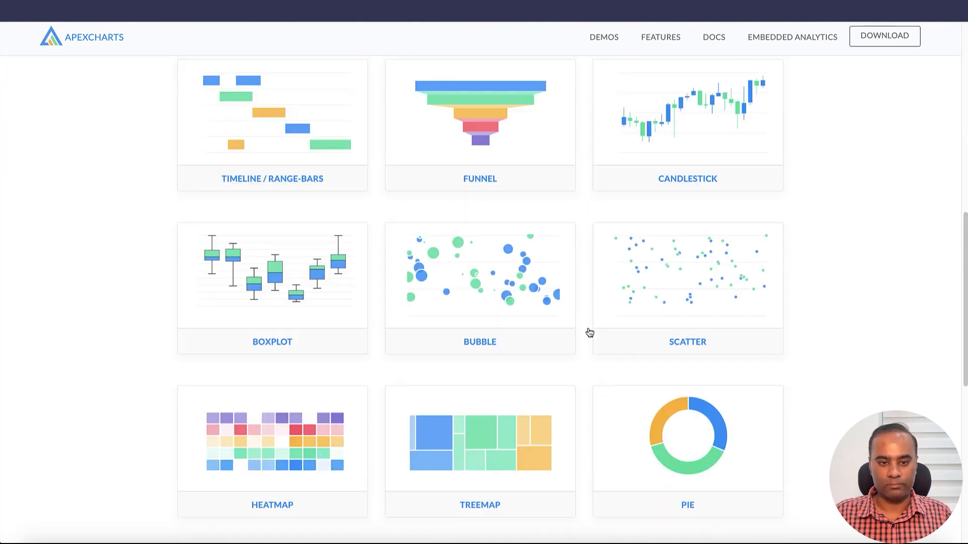
scroll(602, 332, up, 9)
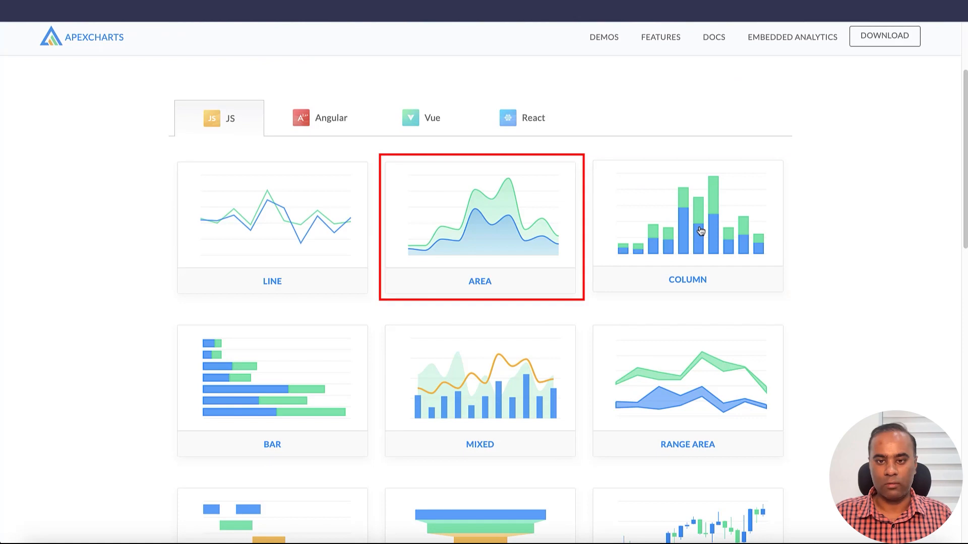
click(523, 229)
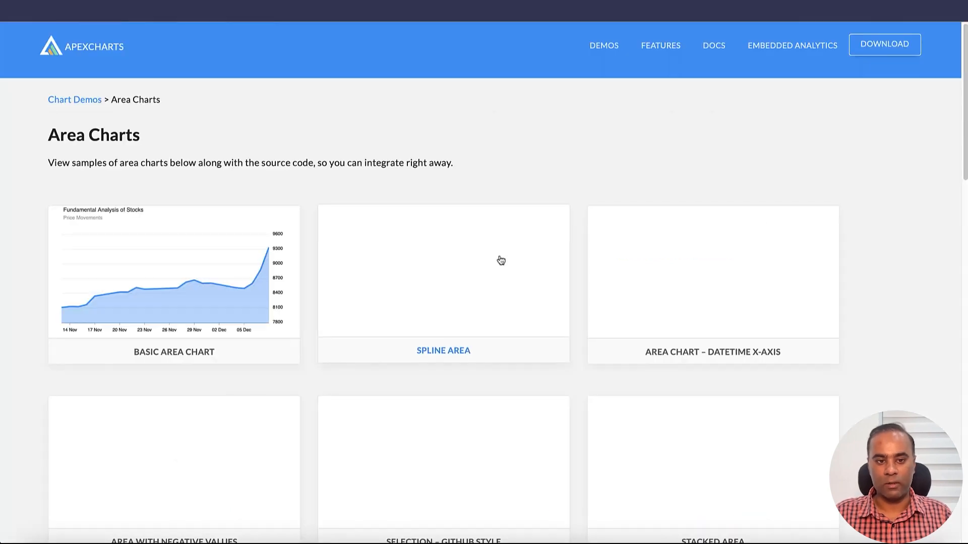
scroll(499, 261, down, 2)
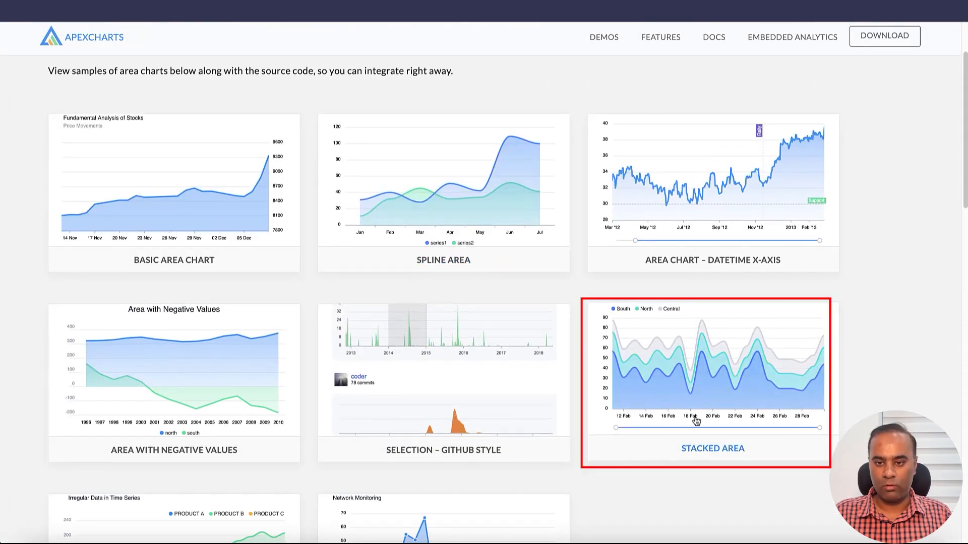
click(705, 382)
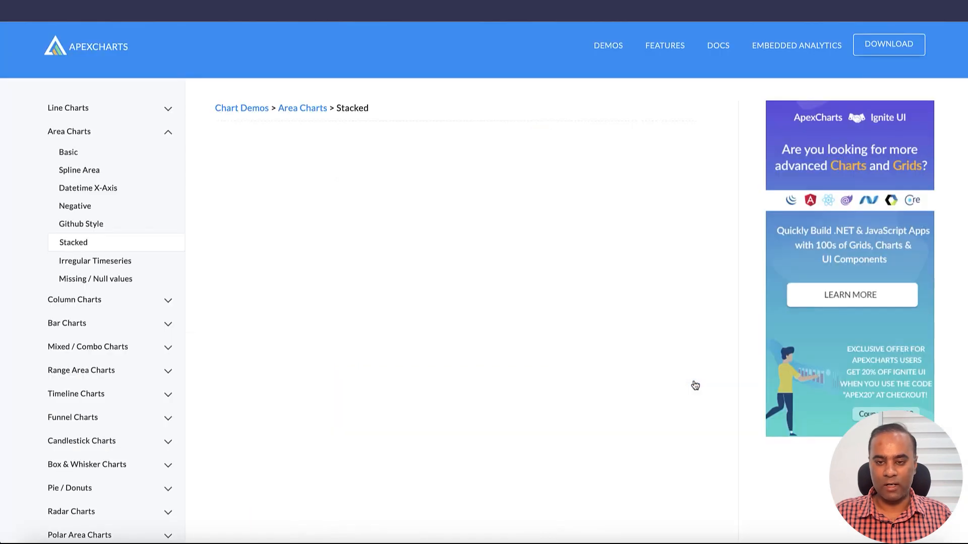
Step: Examine the stacked area chart and its sample source code down to the render call
scroll(725, 309, down, 2)
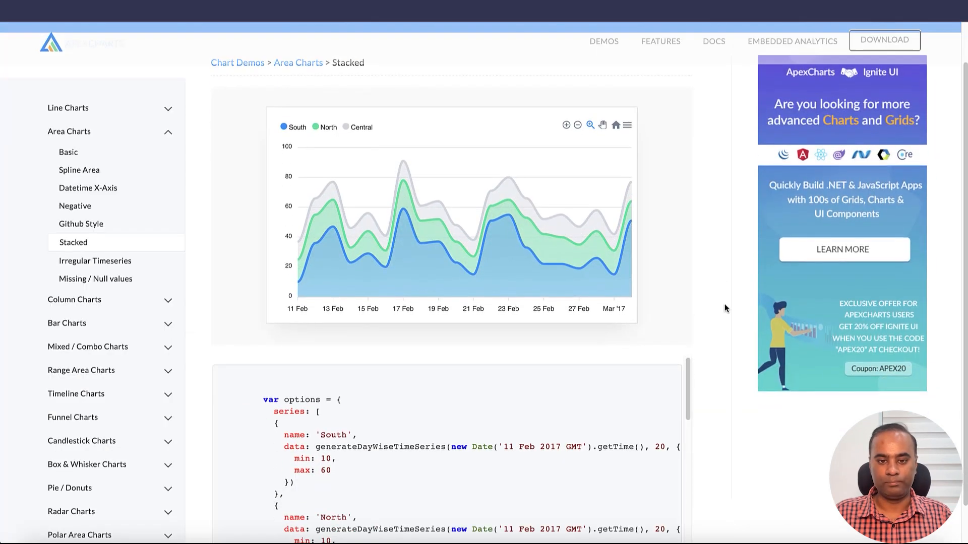
scroll(571, 396, down, 5)
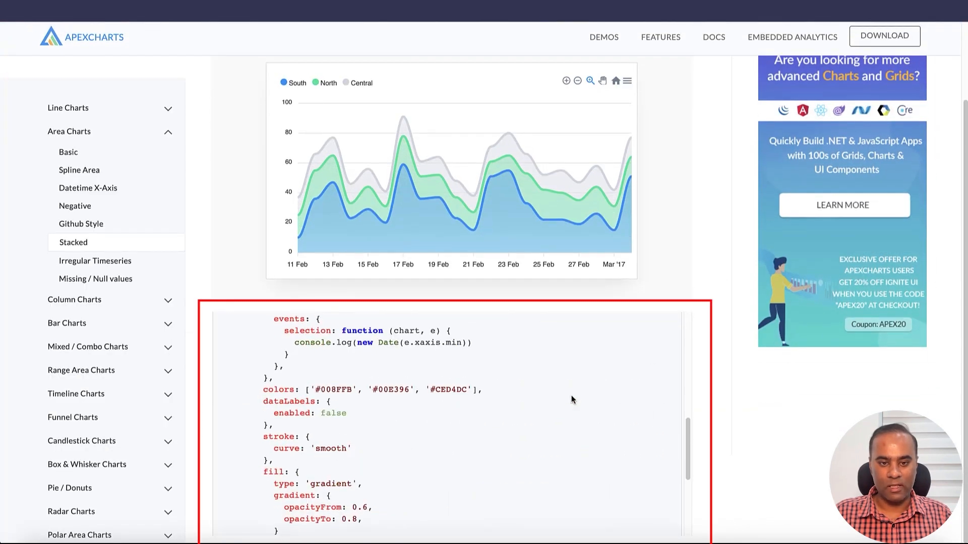
scroll(570, 395, down, 3)
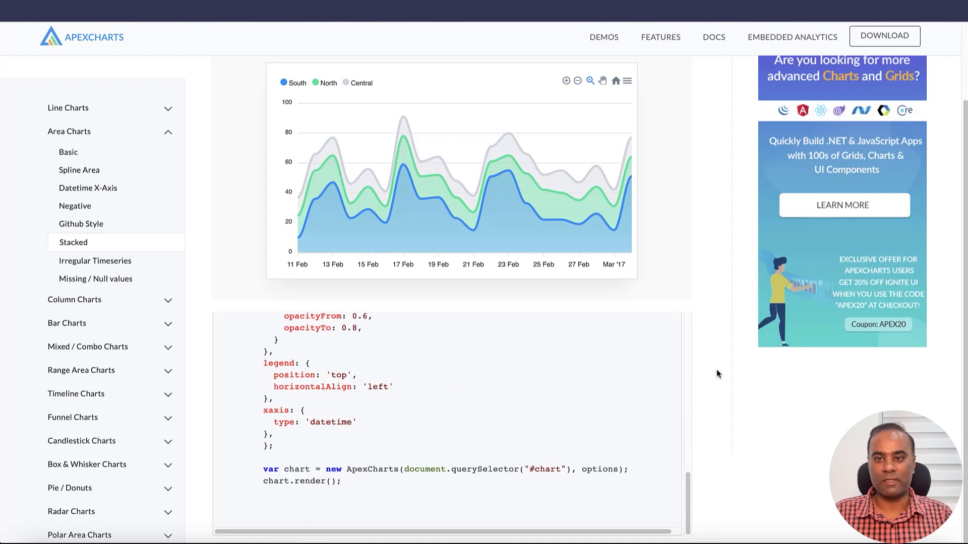
scroll(151, 201, up, 2)
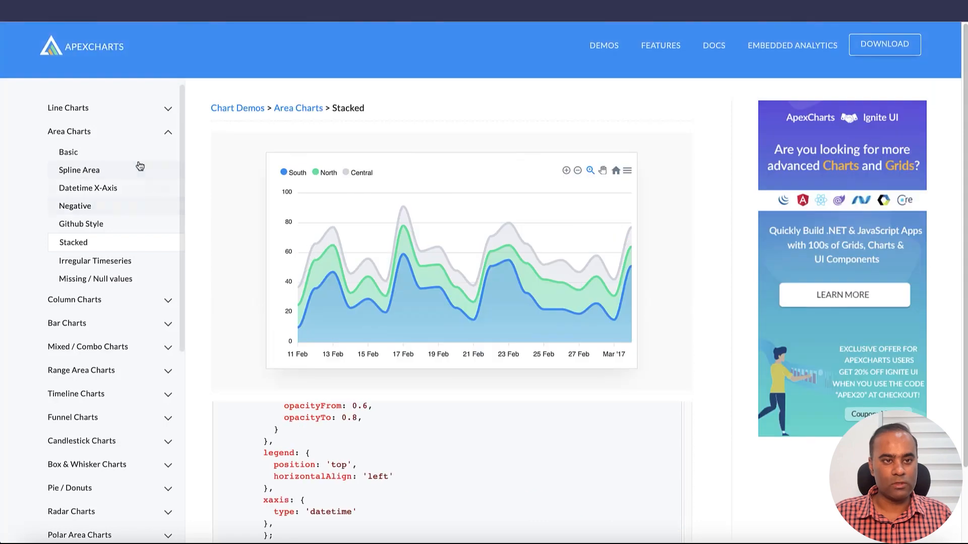
Step: Open the ApexCharts installation documentation and copy the direct script include tag for the apexcharts CDN
click(720, 51)
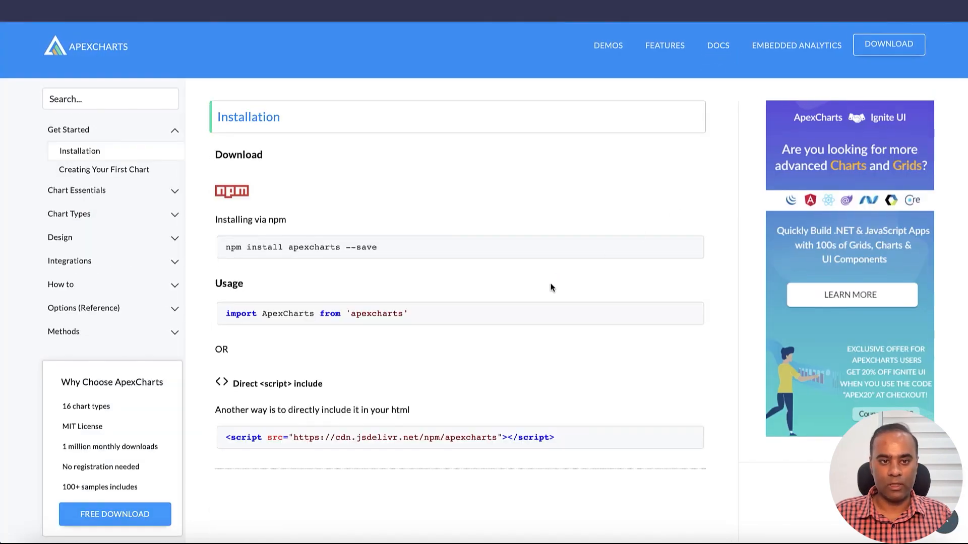
triple_click(346, 252)
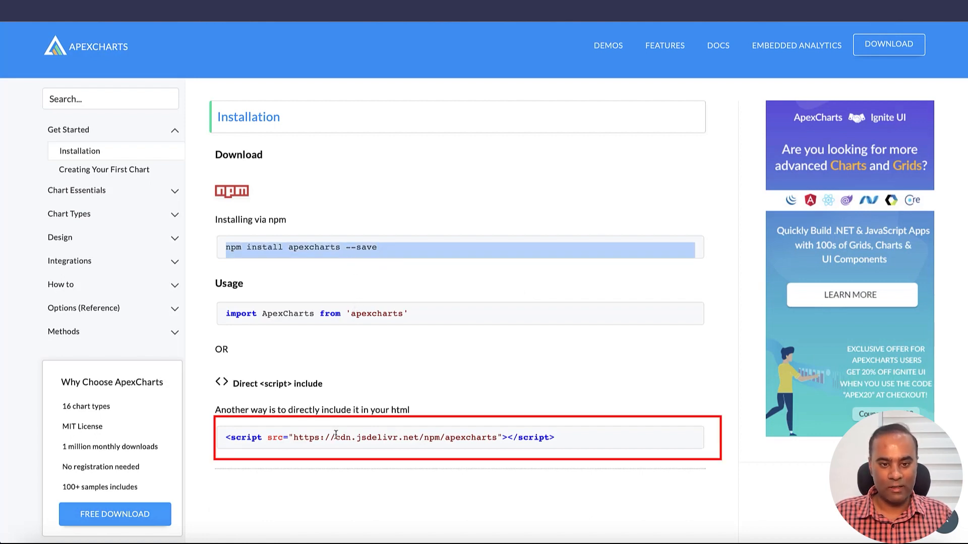
drag(293, 439, 540, 442)
click(539, 439)
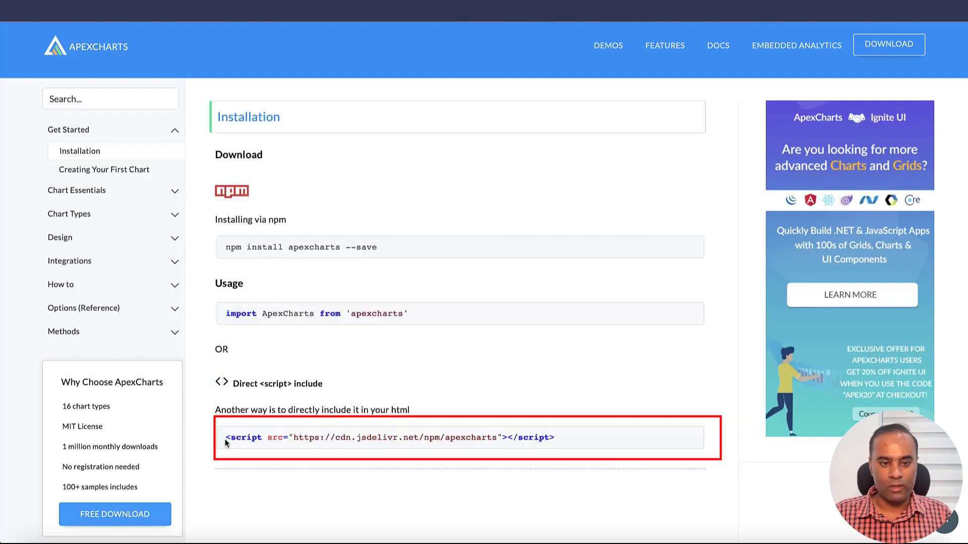
drag(225, 437, 587, 424)
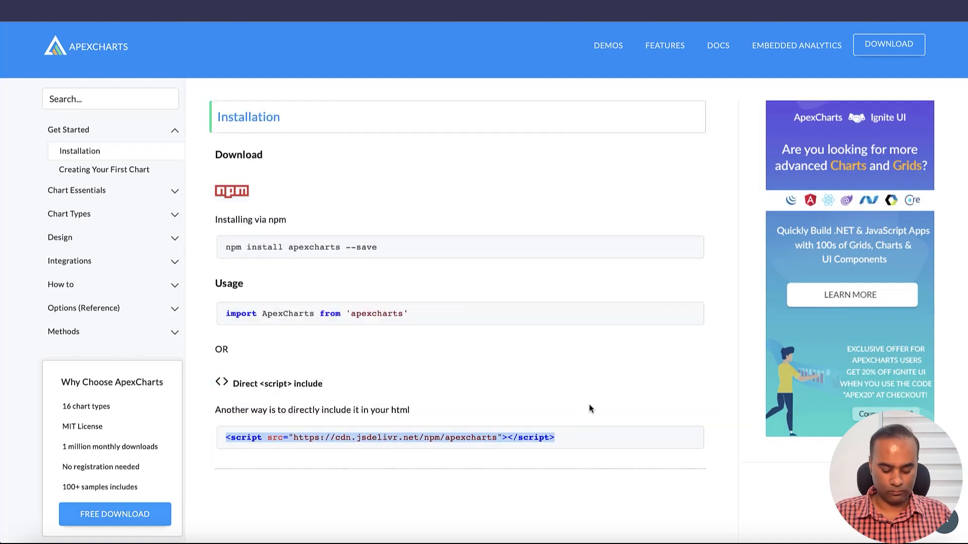
Step: Switch to DrapCode, leave the Tabulator Table component, and create a new custom component named Chart Demo
key(super+Tab)
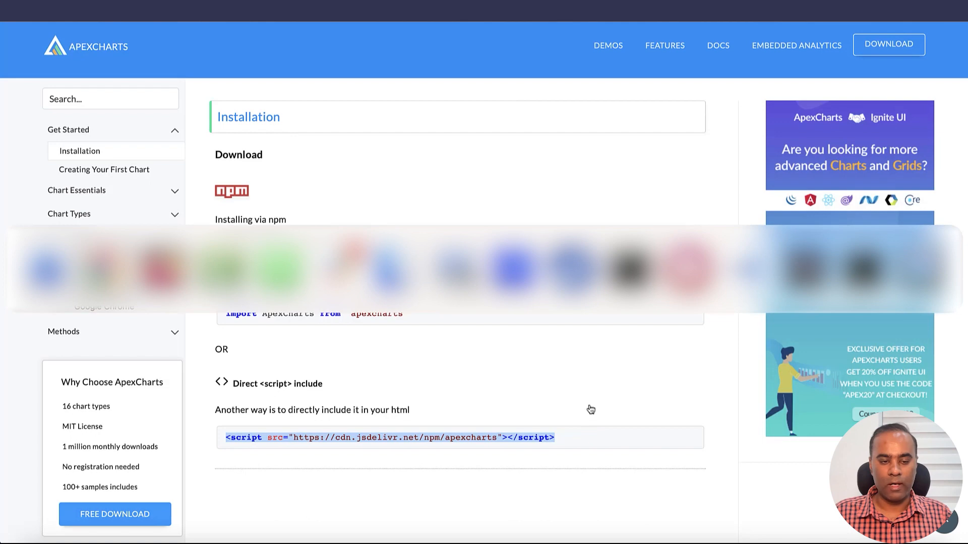
key(alt+Tab)
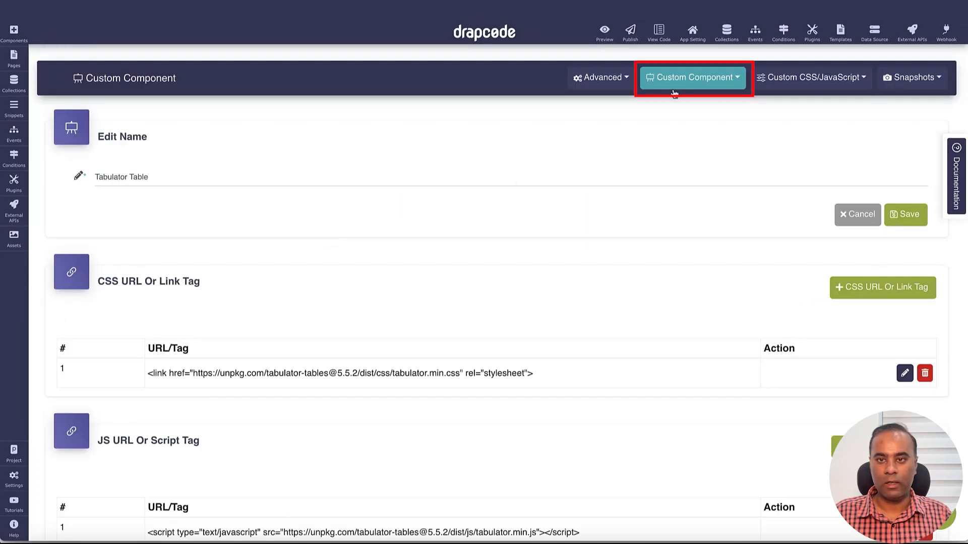
click(674, 93)
click(671, 101)
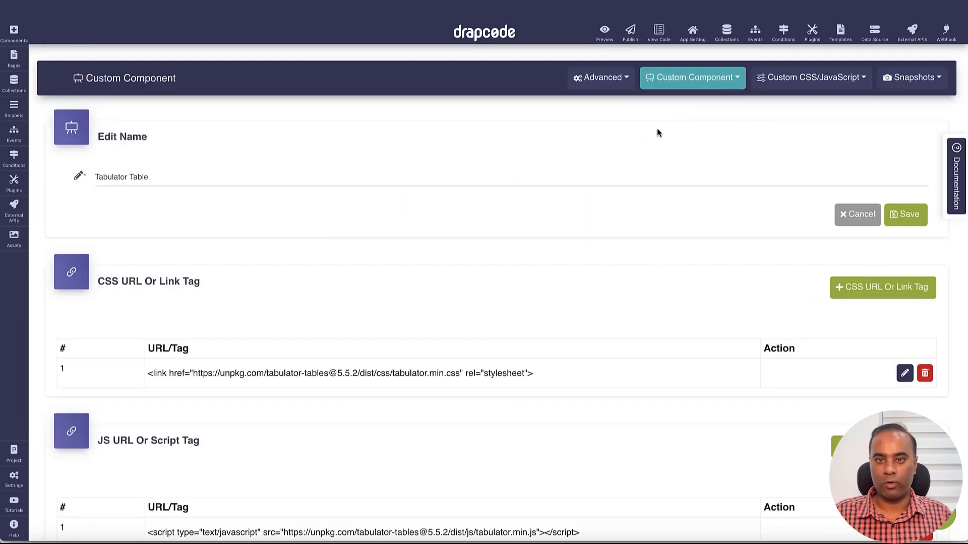
click(850, 217)
click(881, 148)
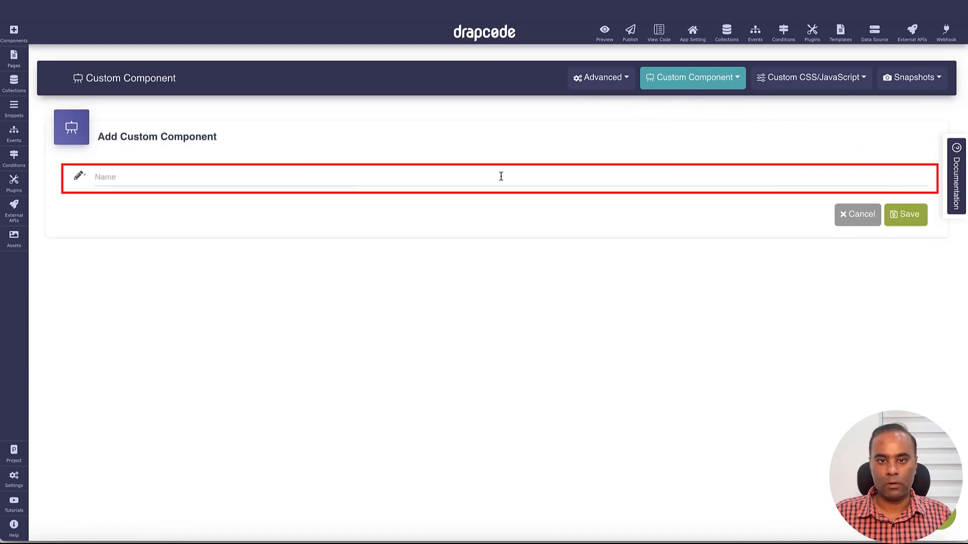
click(501, 177)
text(Cha)
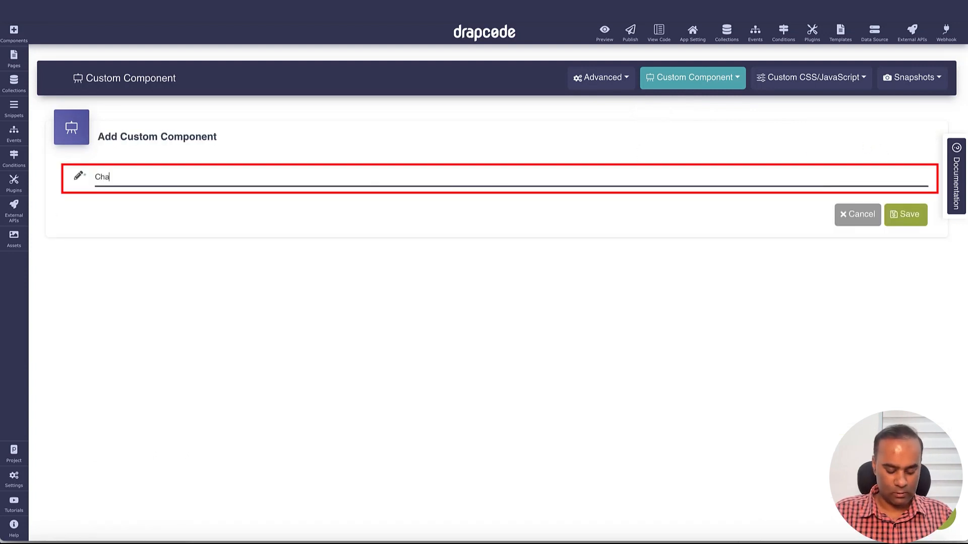
text(rt Demo)
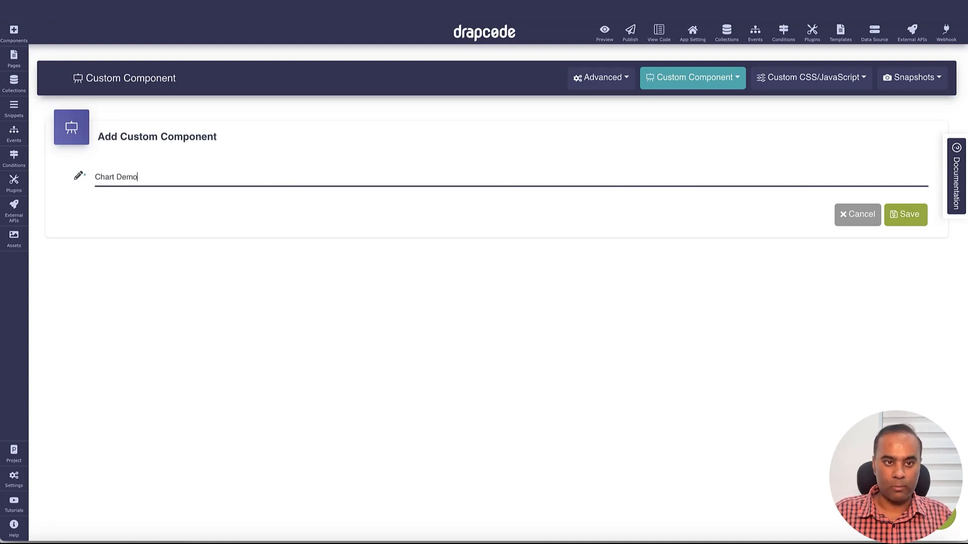
click(905, 215)
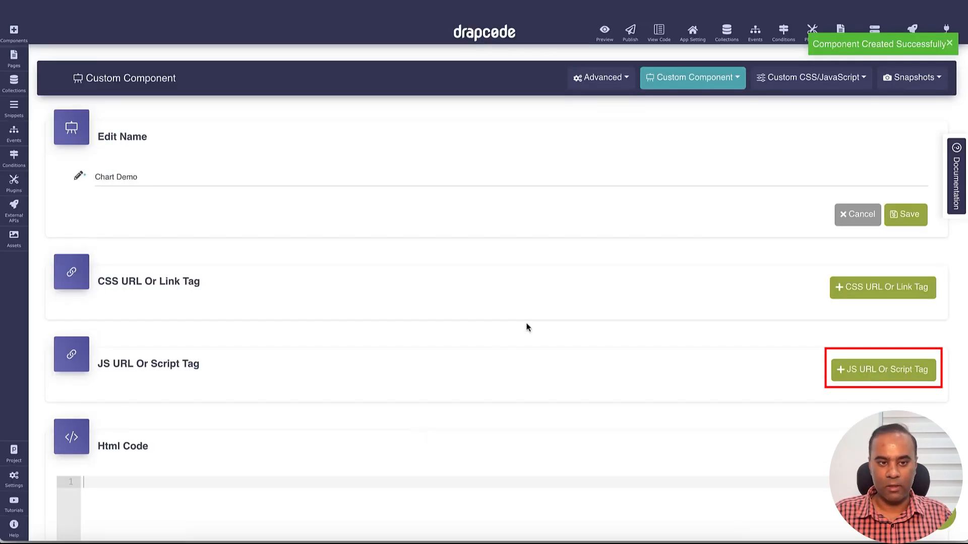
click(825, 373)
click(379, 397)
text(<script src="https://cdn.jsdelivr.net/npm/apexcharts"></script>)
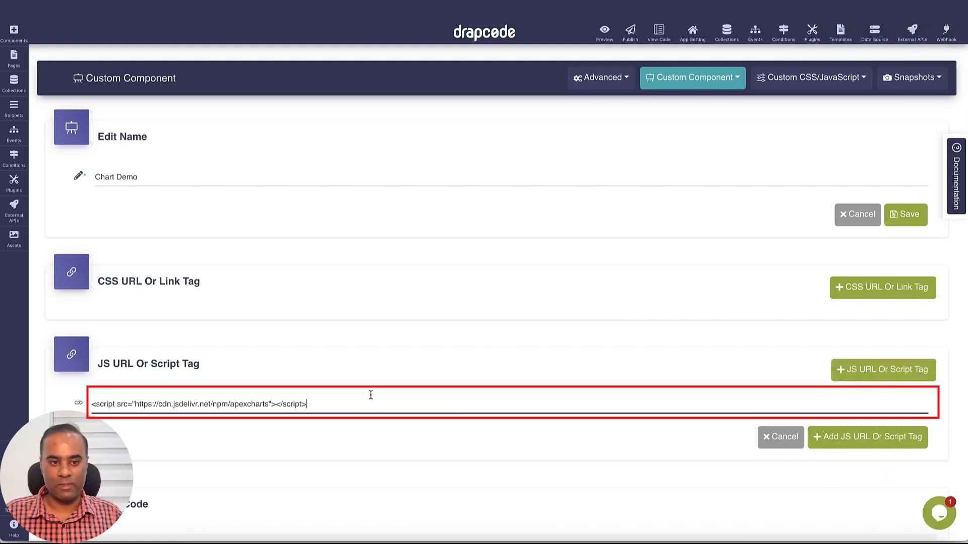
click(815, 436)
scroll(583, 376, down, 8)
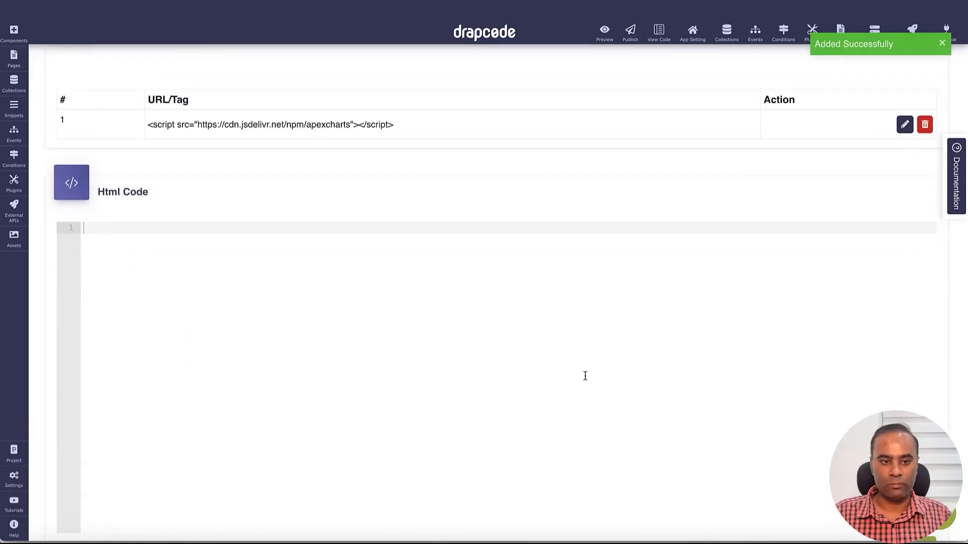
Step: Return to the ApexCharts stacked area demo and copy its complete sample code, starting from var options
key(ctrl+Tab)
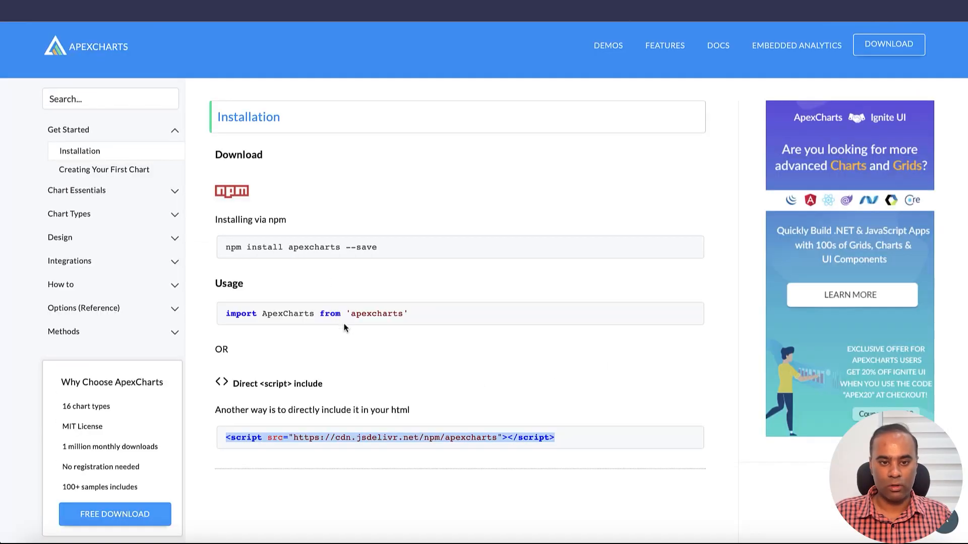
key(ctrl+Tab)
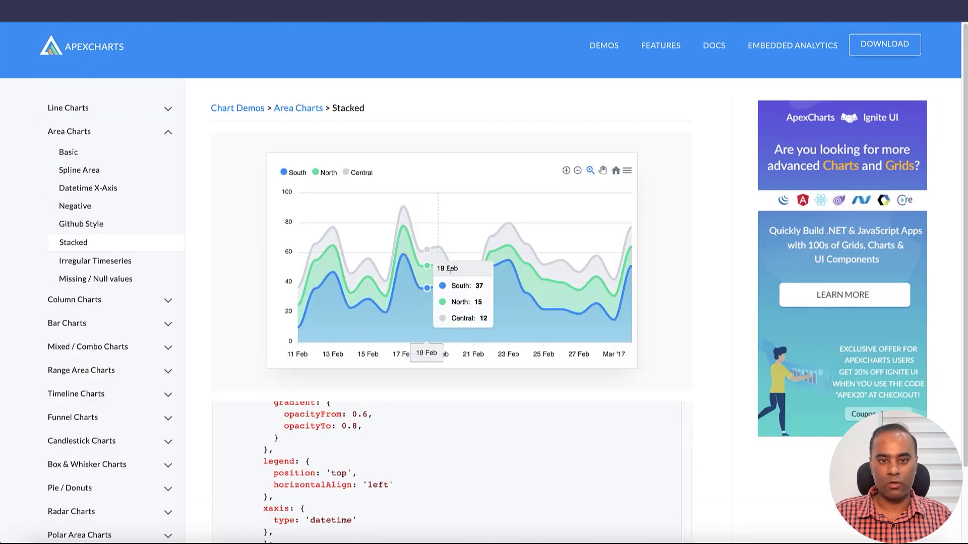
scroll(532, 353, down, 2)
scroll(533, 353, up, 4)
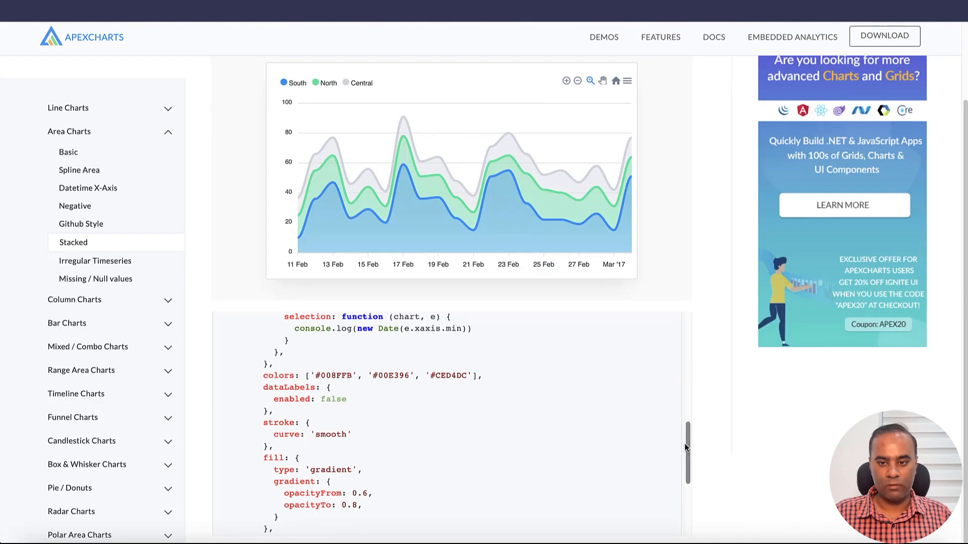
scroll(678, 393, up, 5)
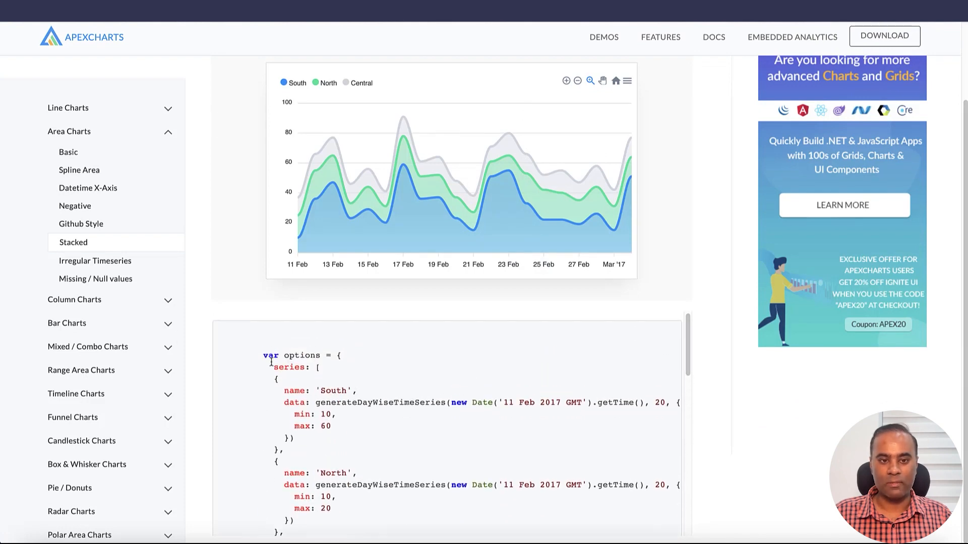
drag(264, 355, 305, 473)
scroll(399, 446, down, 3)
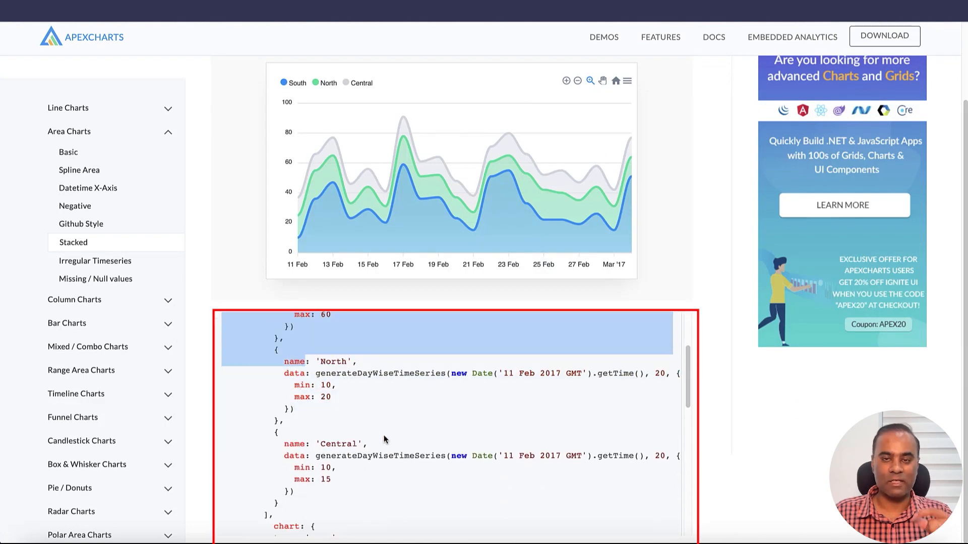
click(449, 413)
scroll(449, 413, down, 10)
scroll(449, 419, up, 10)
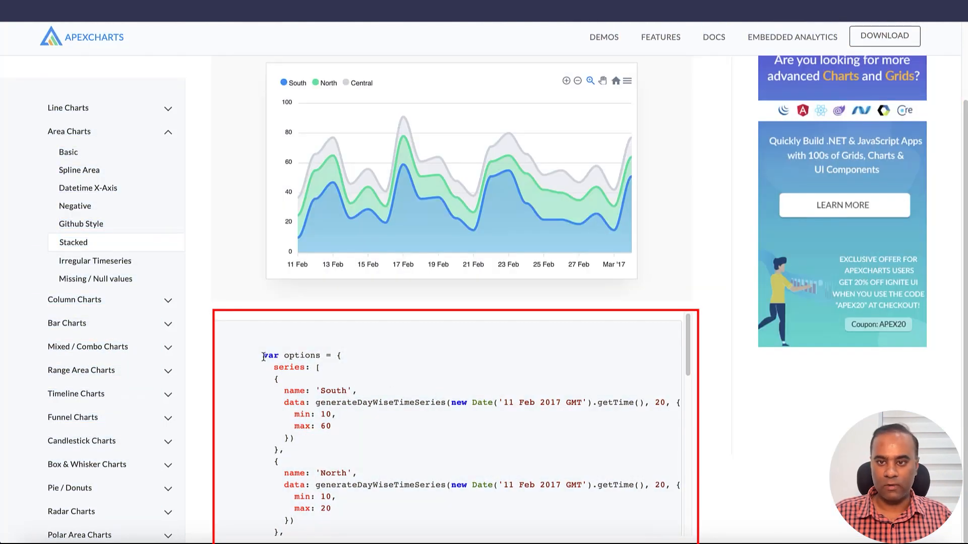
drag(262, 355, 356, 485)
Step: Switch back to DrapCode and paste the stacked area code into the Chart Demo component's JavaScript code
key(super+Tab)
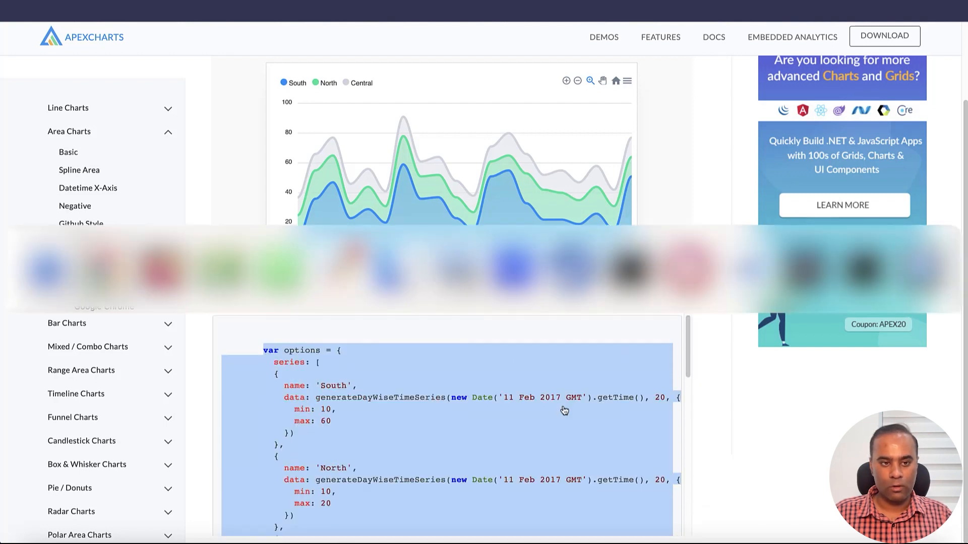
scroll(600, 391, down, 8)
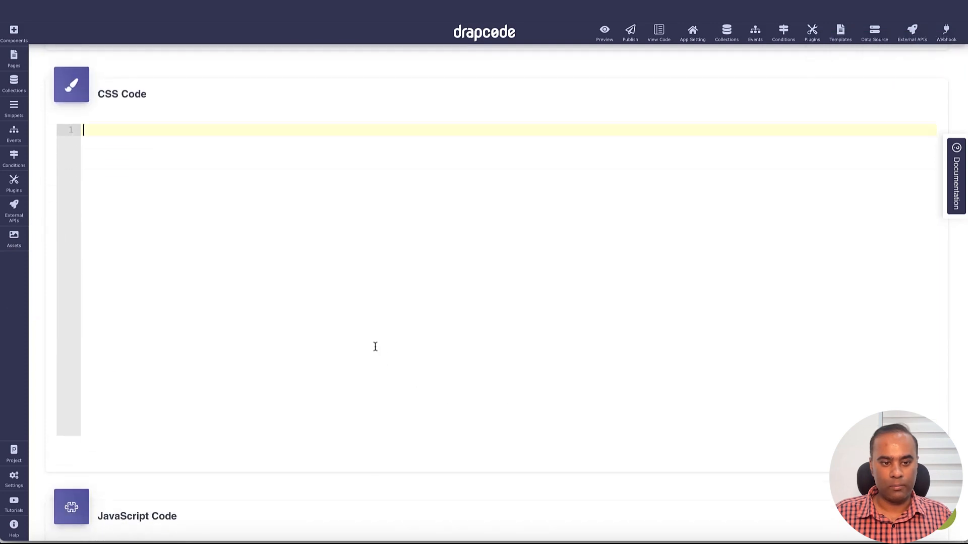
scroll(374, 346, down, 6)
key(ctrl+v)
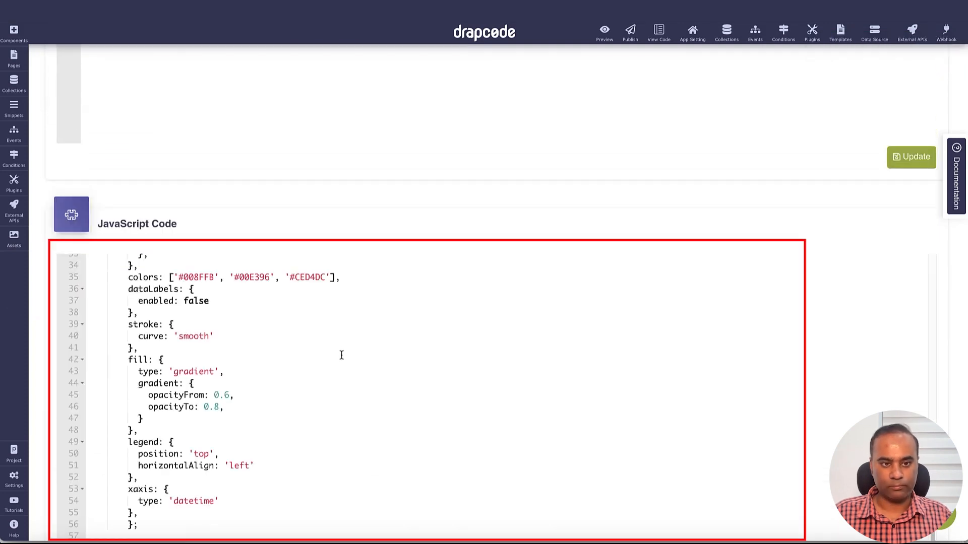
Step: Review the pasted JavaScript from the series data to the #chart selector in the ApexCharts constructor
scroll(344, 364, up, 10)
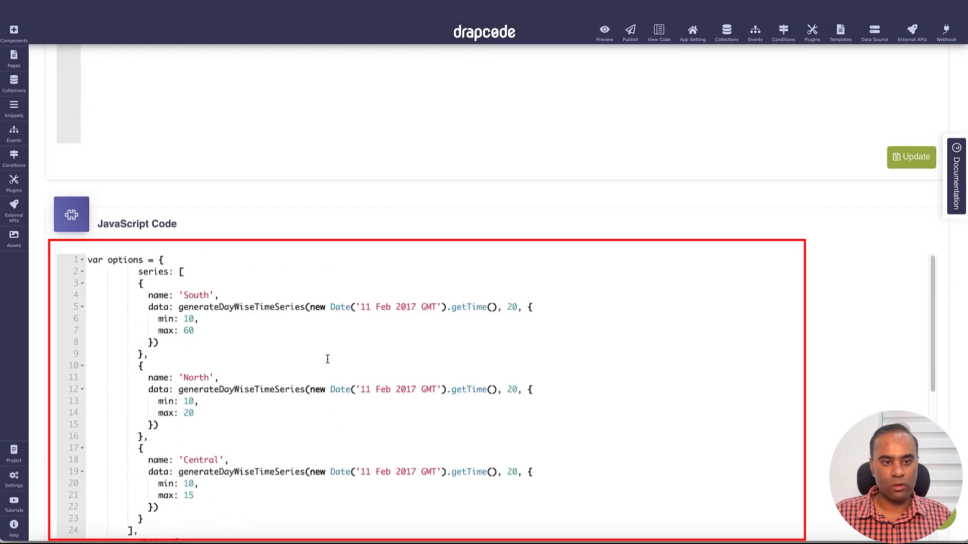
scroll(355, 363, down, 12)
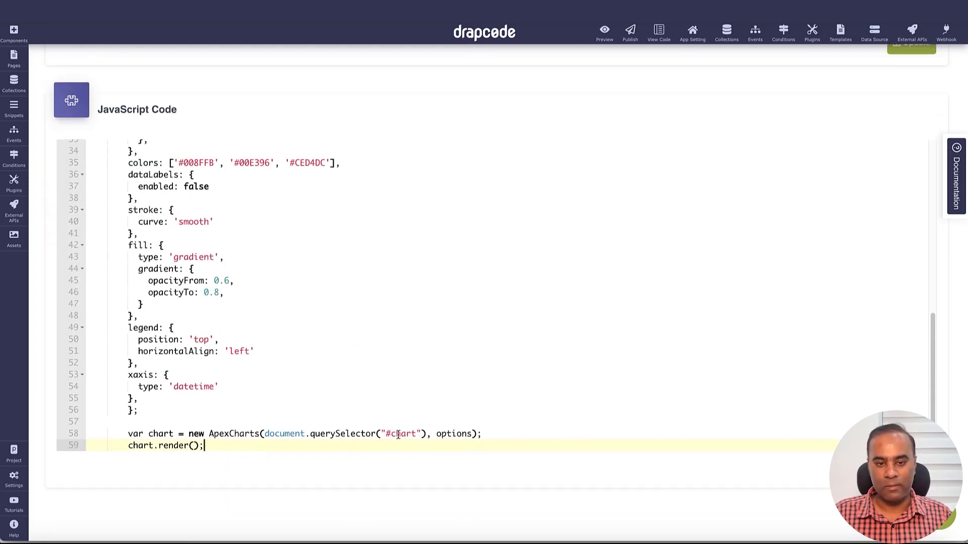
drag(385, 435, 415, 435)
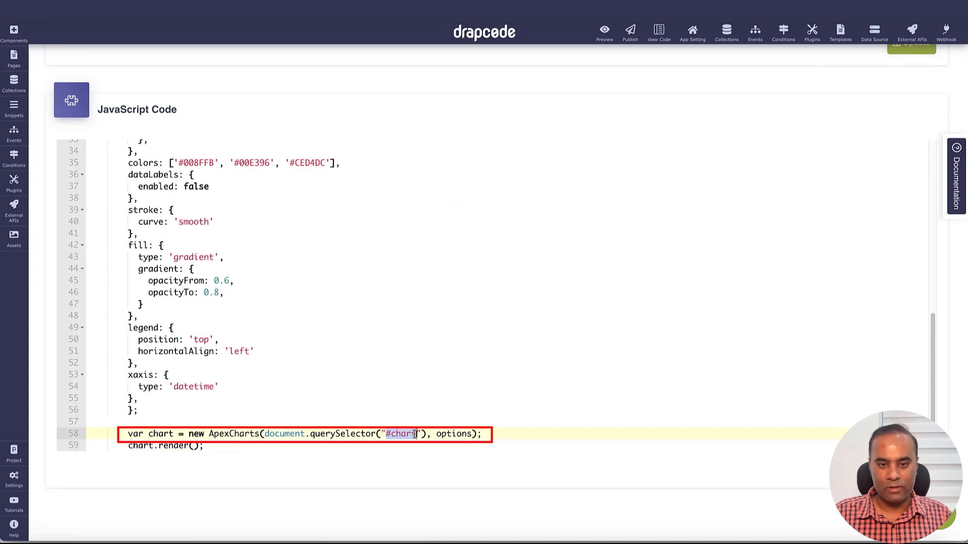
click(419, 435)
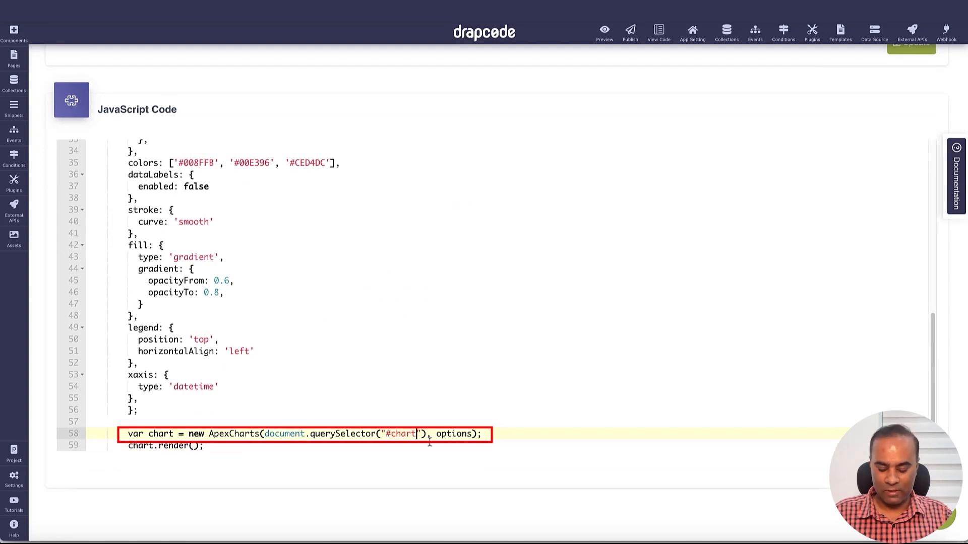
Step: Write the markup <div id="chart"></> in the Chart Demo component's CSS code, matching the #chart selector used in the JavaScript
double_click(403, 435)
scroll(403, 434, up, 12)
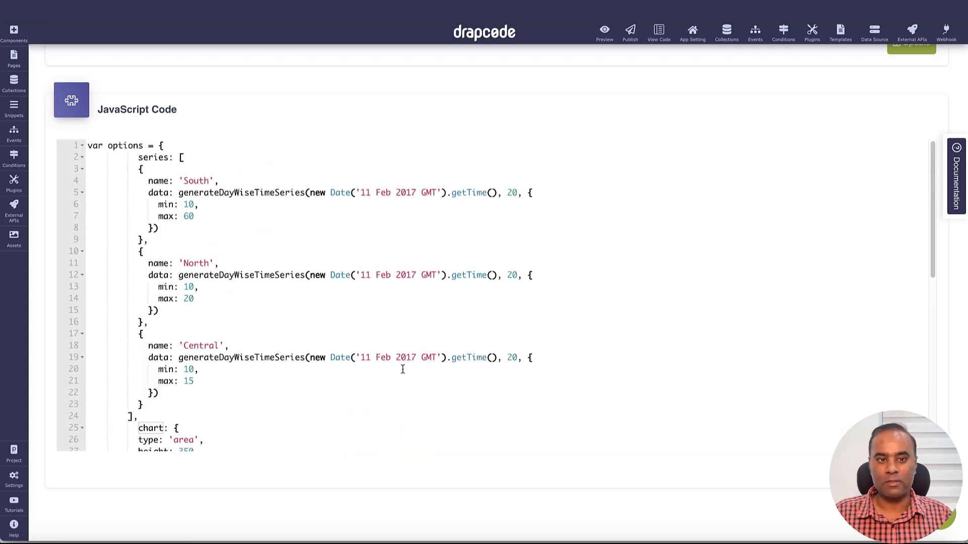
scroll(351, 275, up, 3)
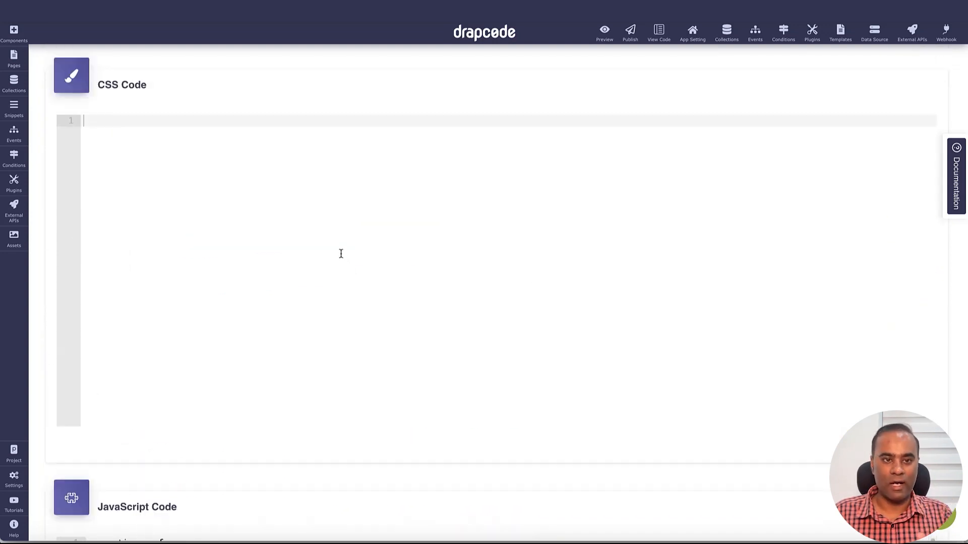
click(337, 244)
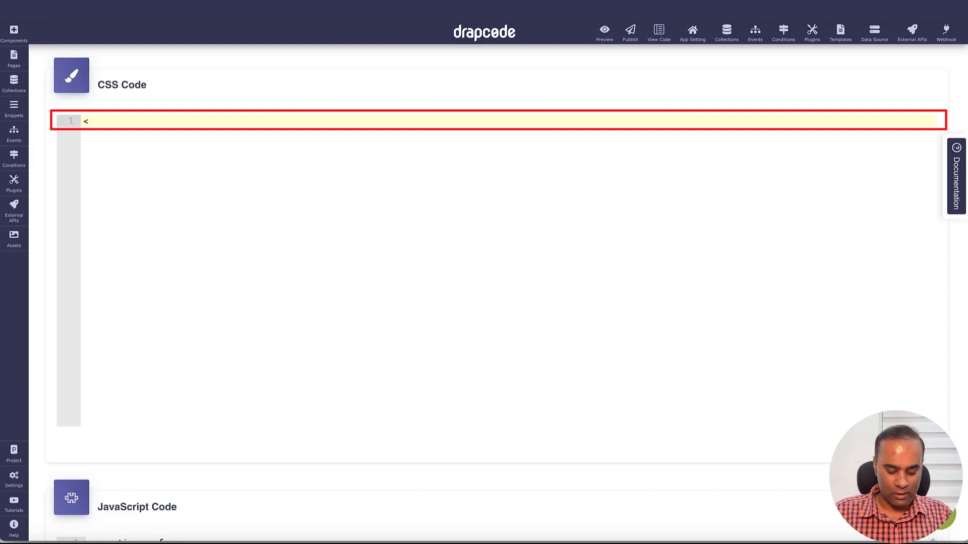
text(<div)
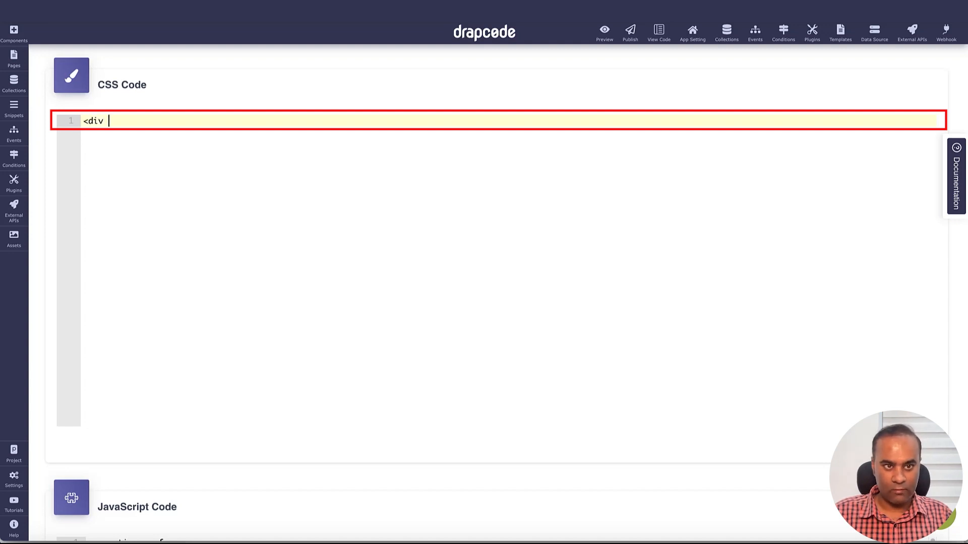
text( id=)
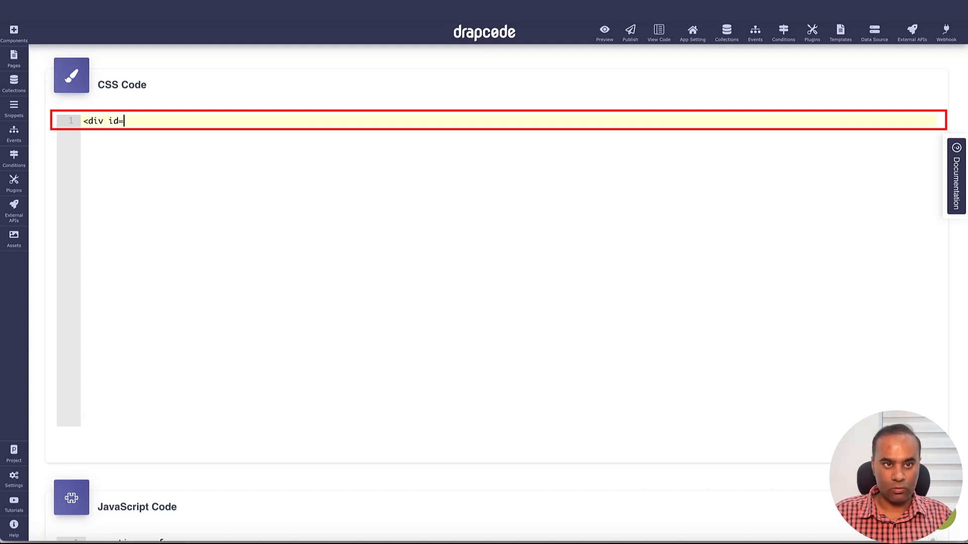
text(chart)
key(BackSpace)
key(BackSpace)
key(BackSpace)
key(BackSpace)
key(BackSpace)
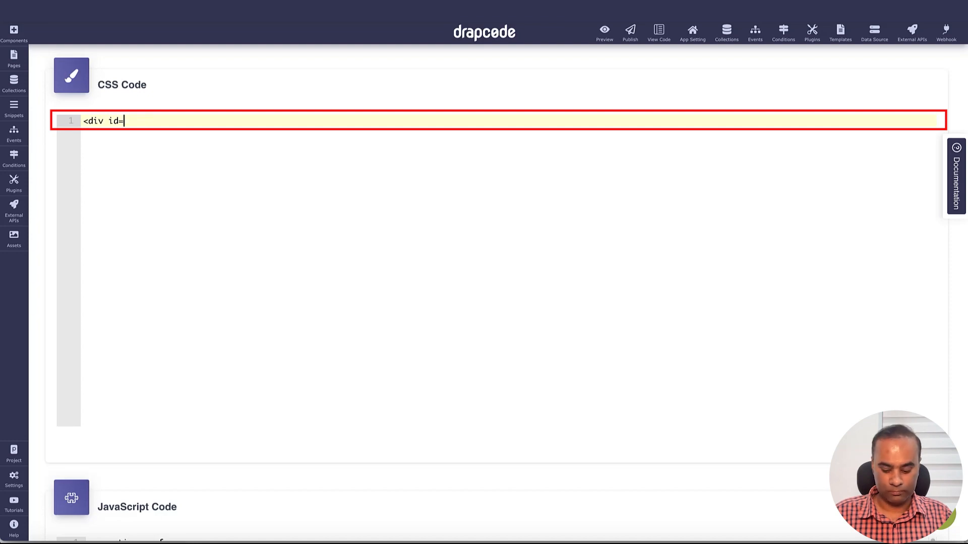
text("chart"<</>)
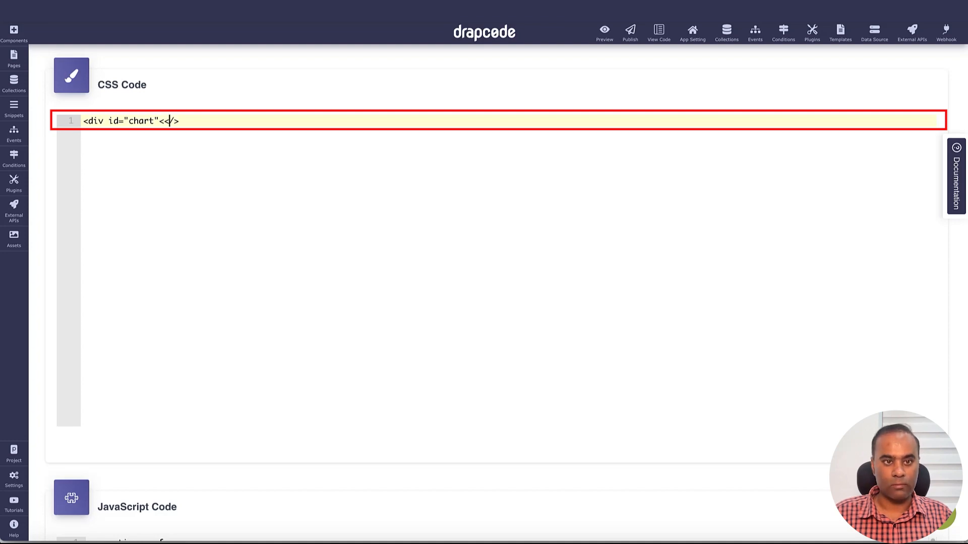
key(Left)
key(shift+Left)
text(>)
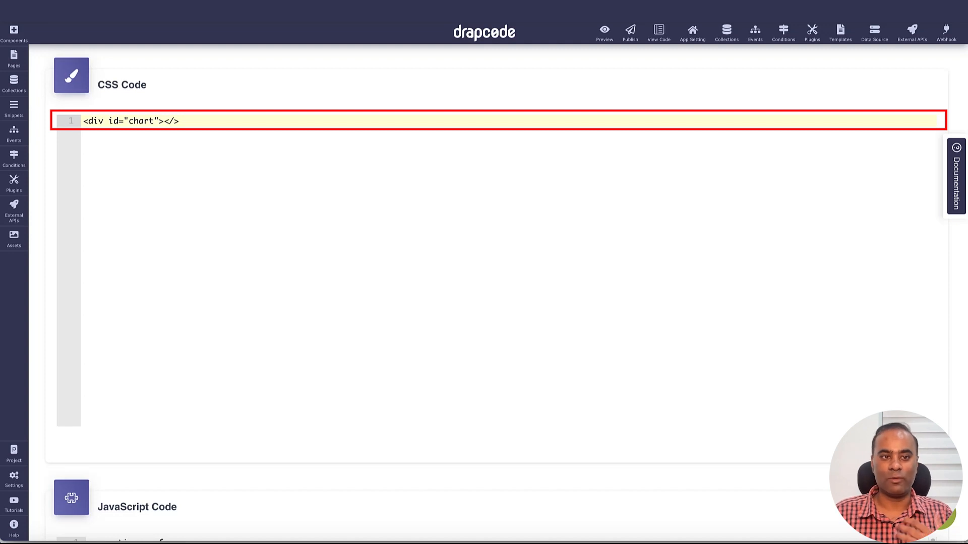
Step: Move the chart div markup out of the CSS code and into the component's HTML code
click(505, 292)
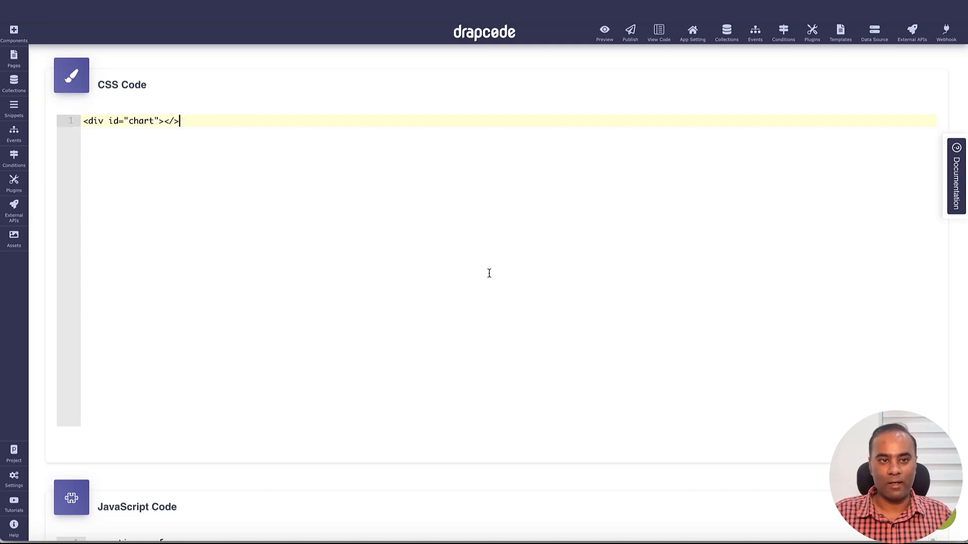
key(ctrl+a)
key(ctrl+x)
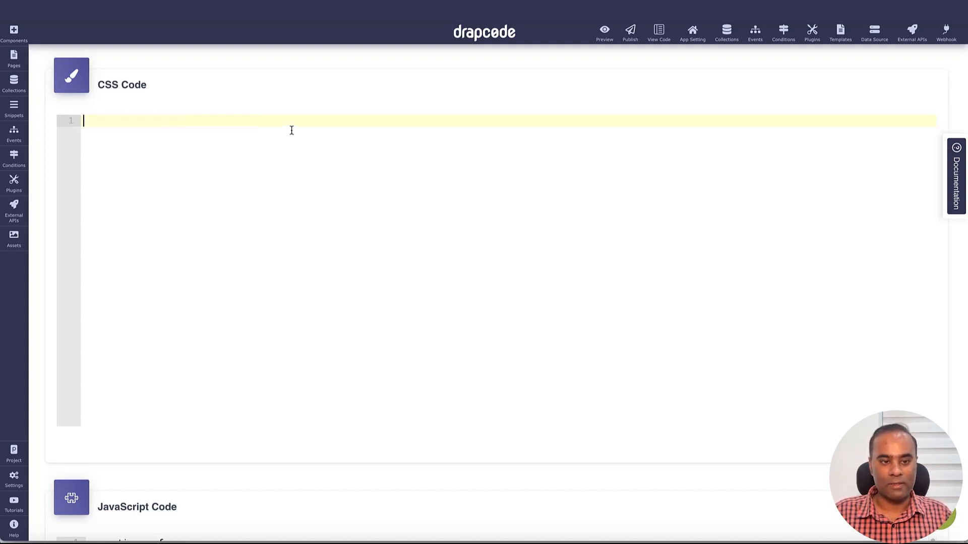
scroll(332, 212, up, 8)
click(328, 204)
key(ctrl+v)
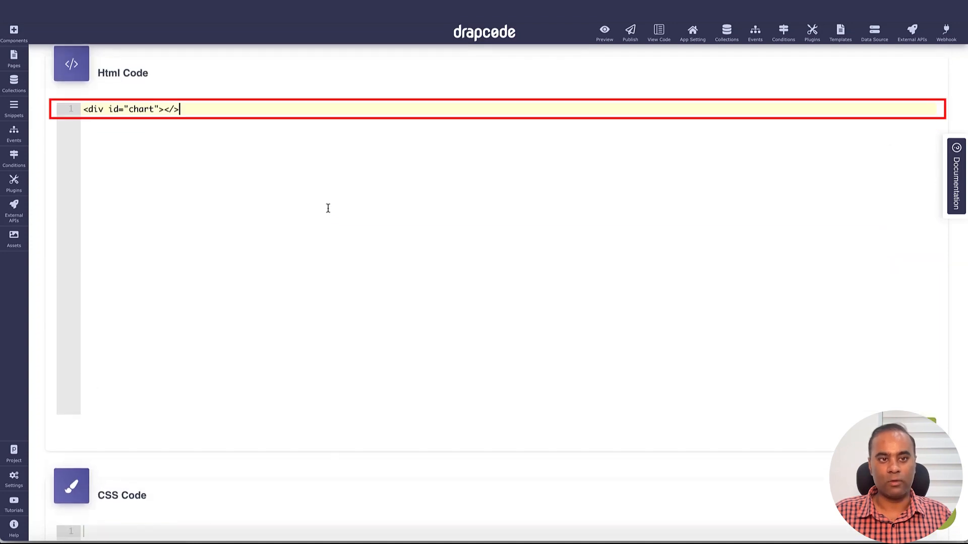
Step: Complete the closing tag as </div> in the HTML code and update that section
click(169, 108)
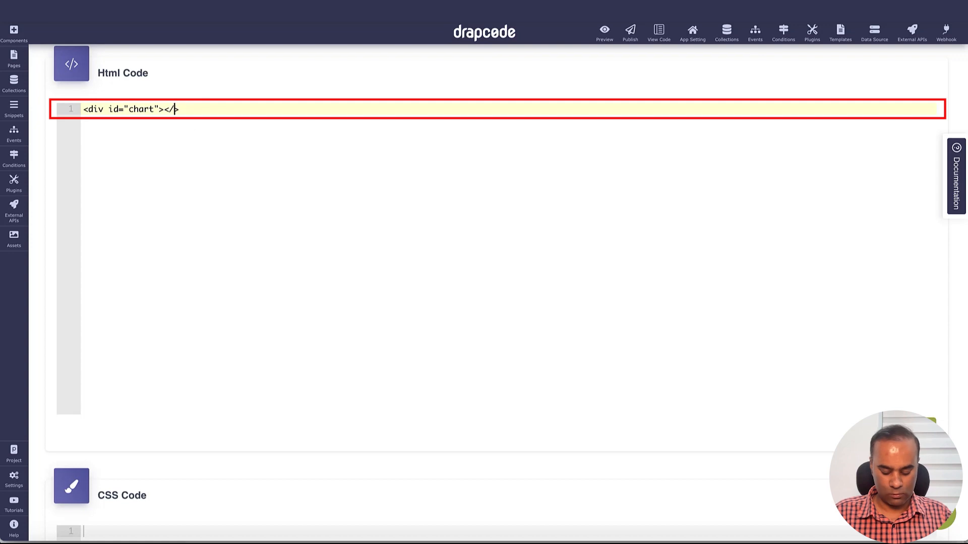
text(div)
key(Right)
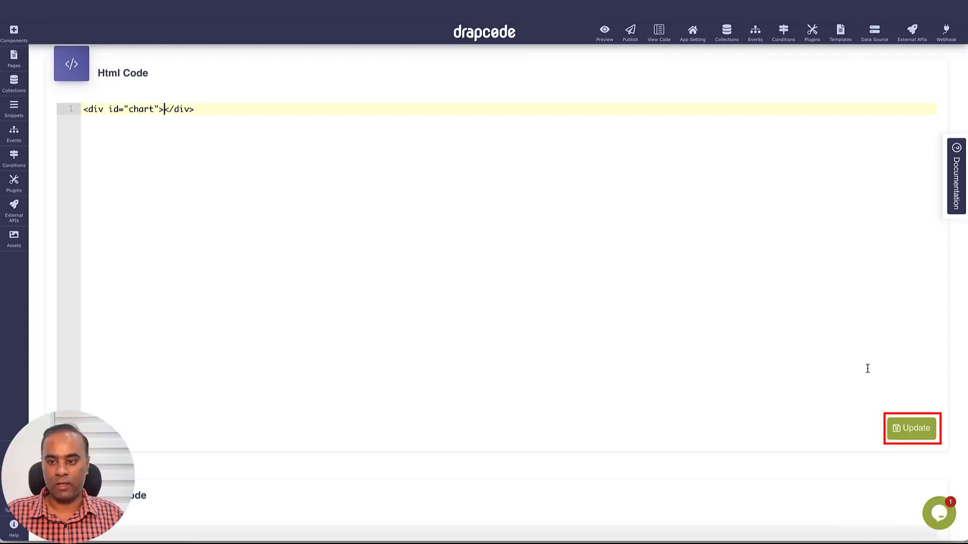
click(914, 429)
Step: Update the Chart Demo component's JavaScript code section to save the pasted chart code
scroll(748, 322, down, 15)
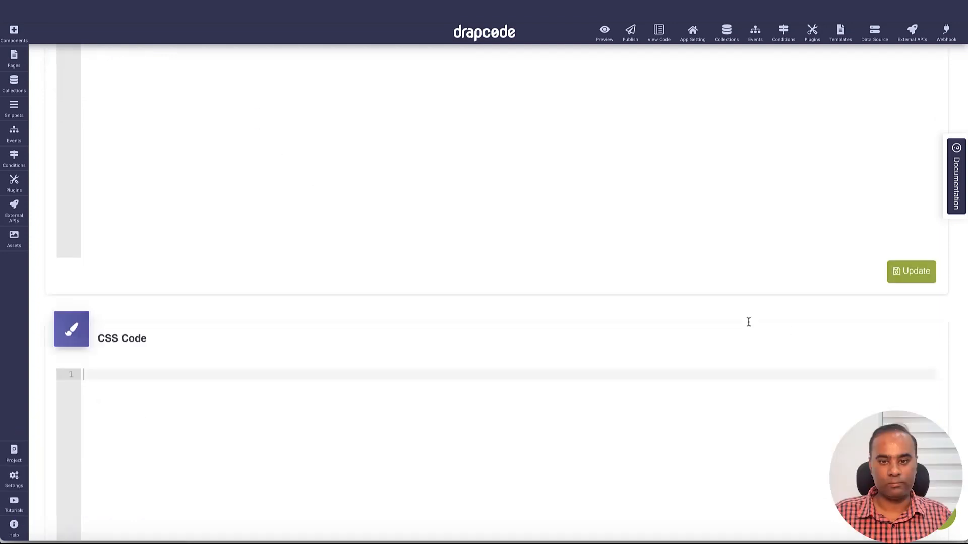
scroll(753, 427, down, 5)
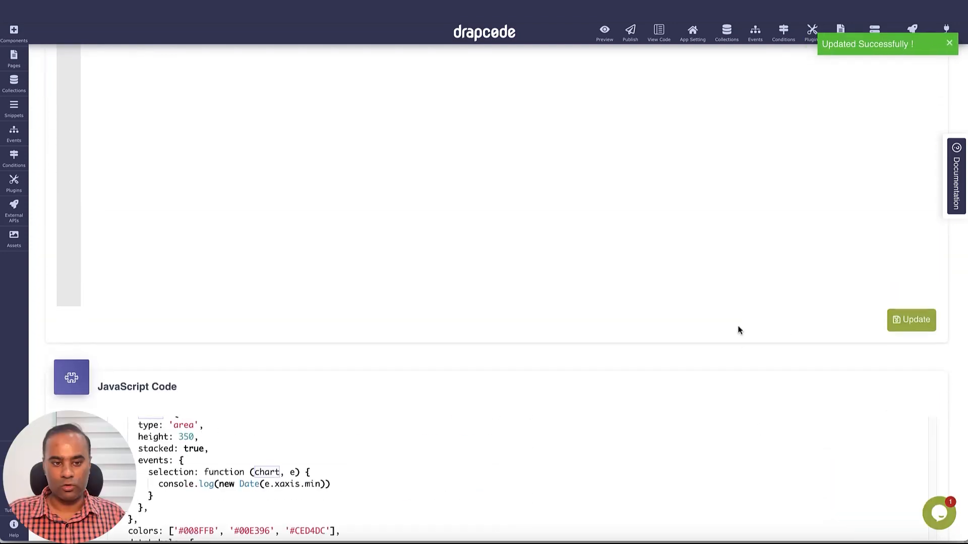
scroll(739, 329, down, 5)
click(911, 465)
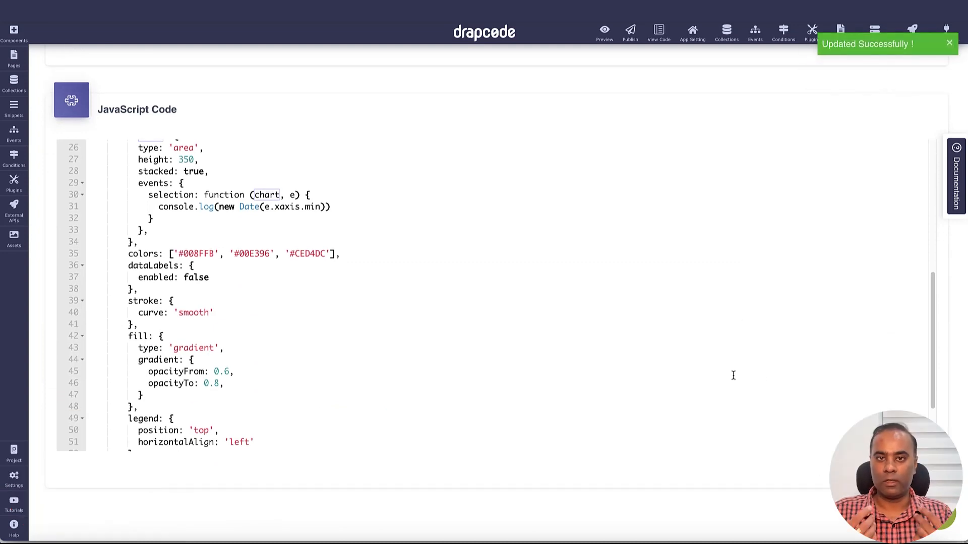
Step: Compare the chart div in the HTML code with the JavaScript chart options and the #chart selector passed to ApexCharts
scroll(603, 352, up, 8)
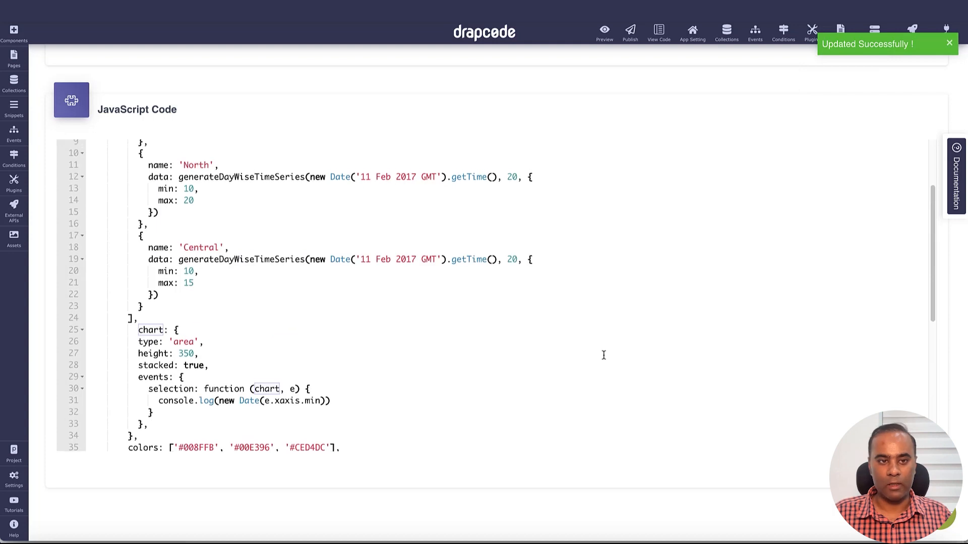
scroll(534, 267, down, 3)
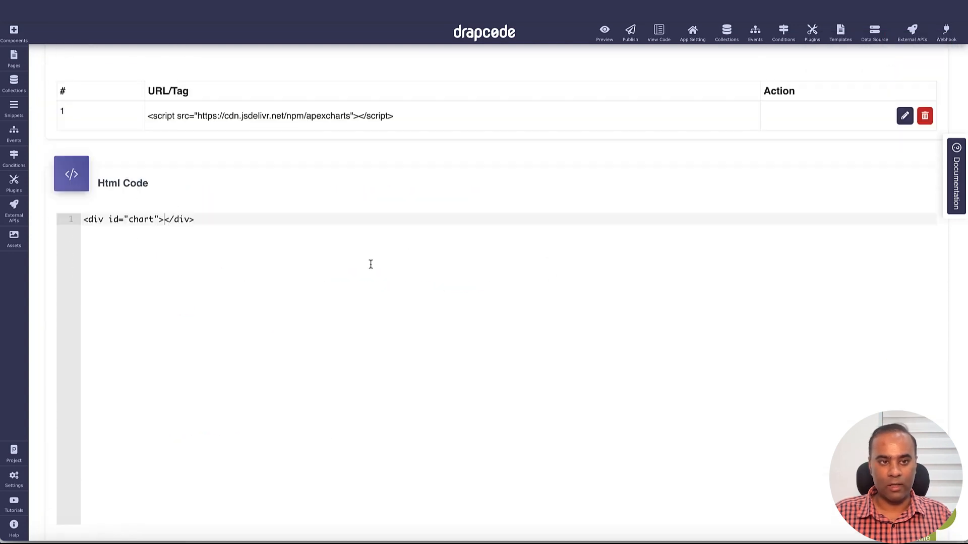
click(292, 226)
key(ctrl+a)
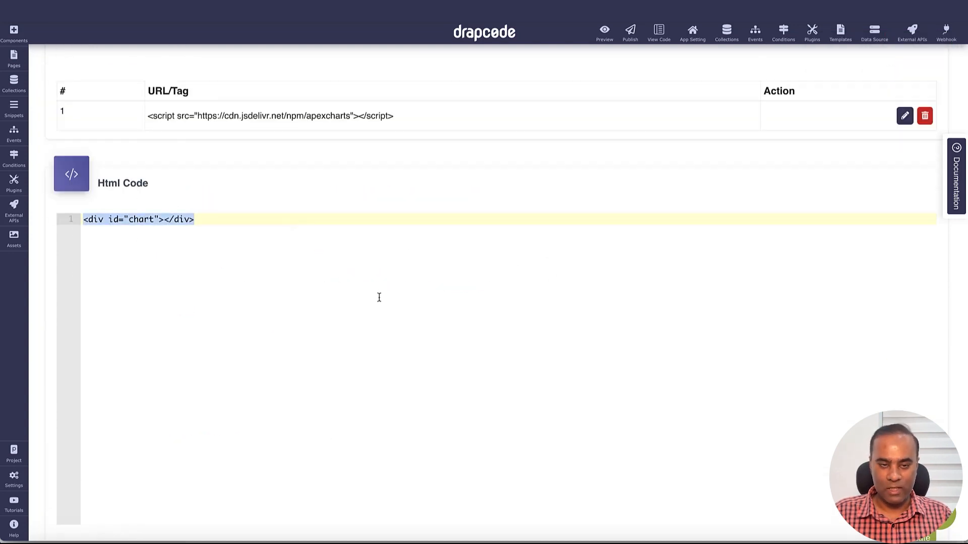
scroll(378, 296, down, 10)
scroll(386, 328, down, 5)
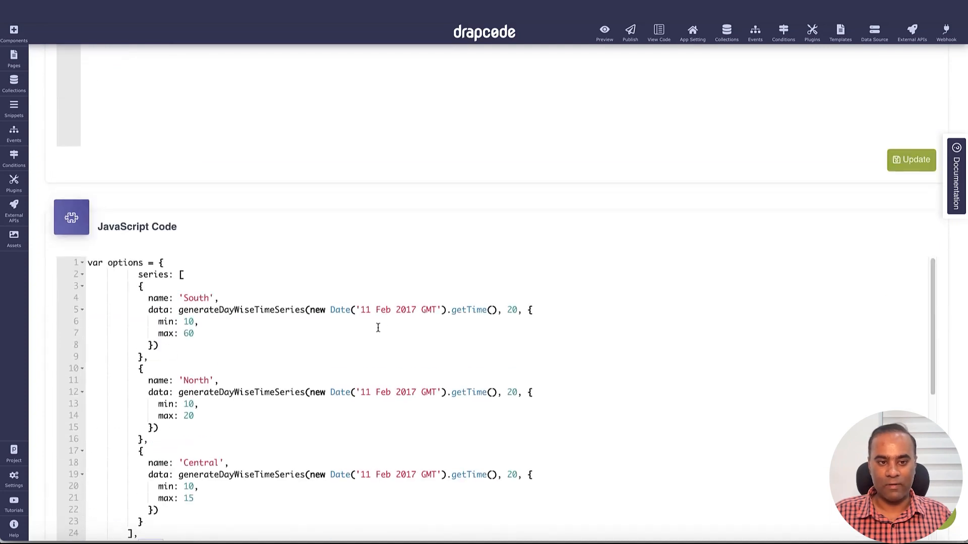
scroll(384, 351, down, 10)
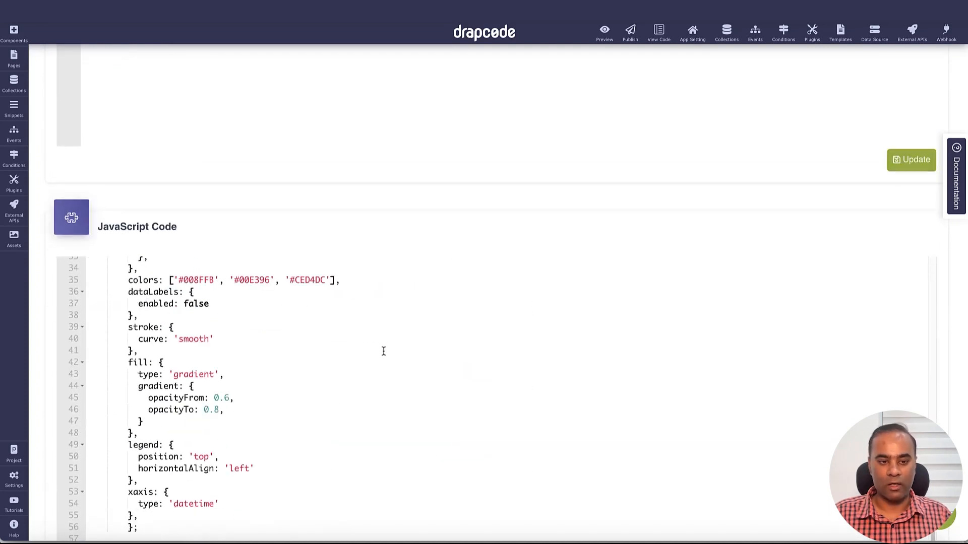
scroll(373, 386, down, 2)
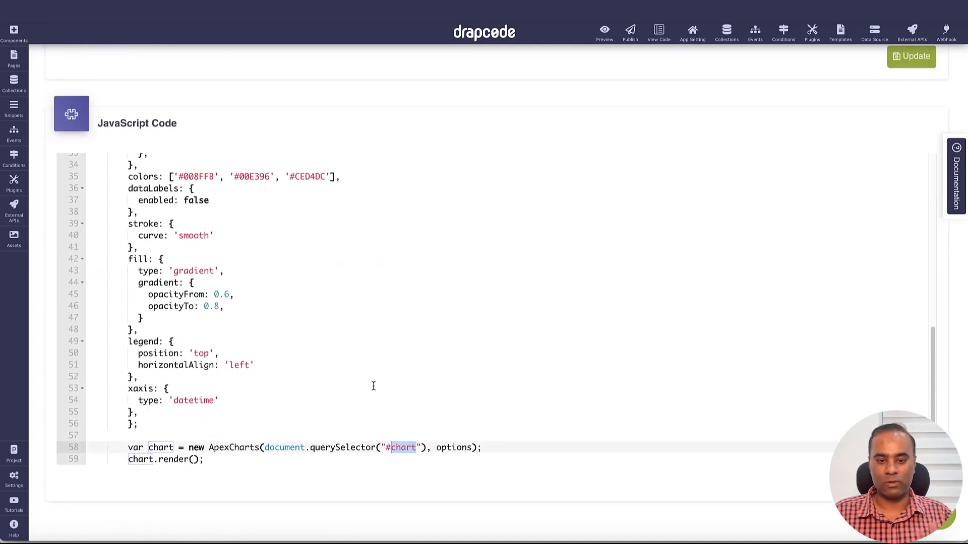
click(374, 386)
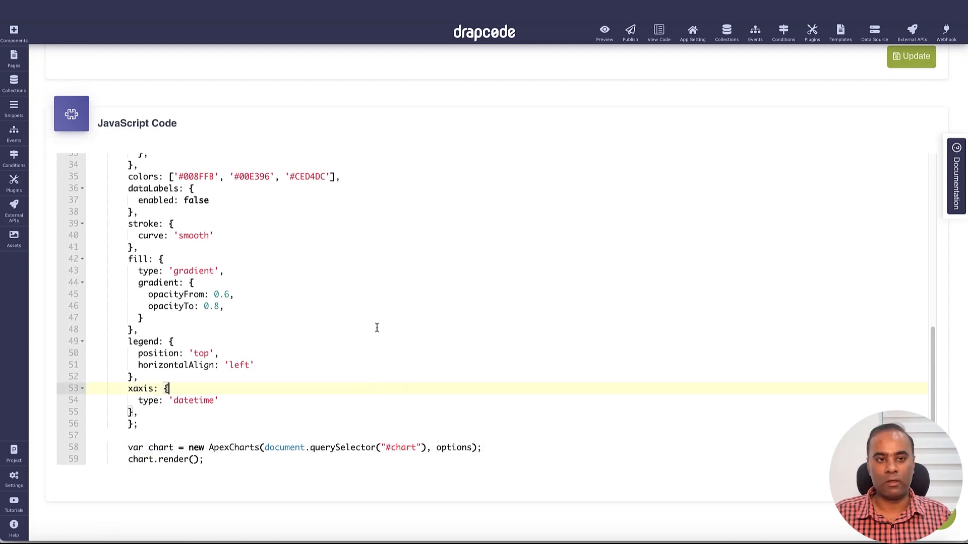
Step: Open the page in the page builder and place a Custom Component element on its canvas
scroll(376, 326, up, 10)
scroll(88, 120, up, 15)
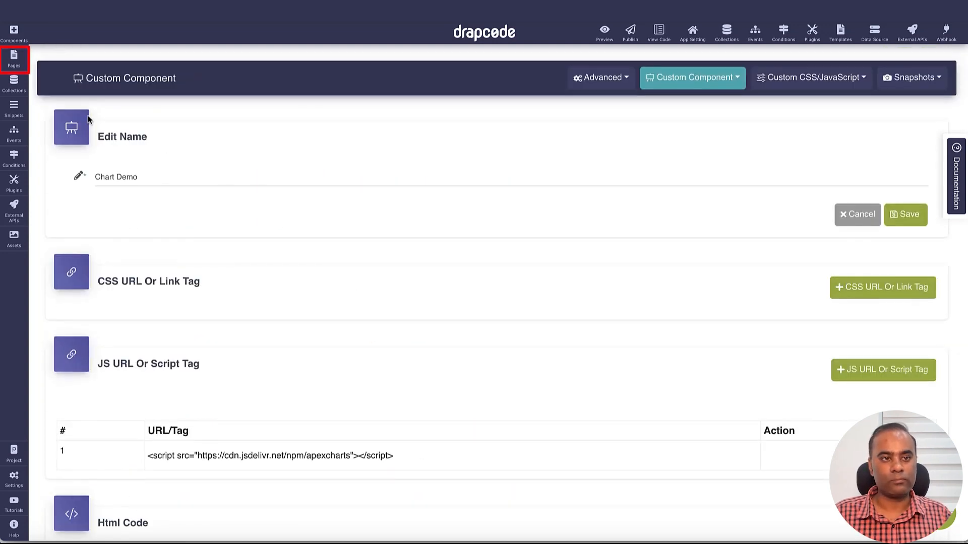
click(13, 58)
click(73, 139)
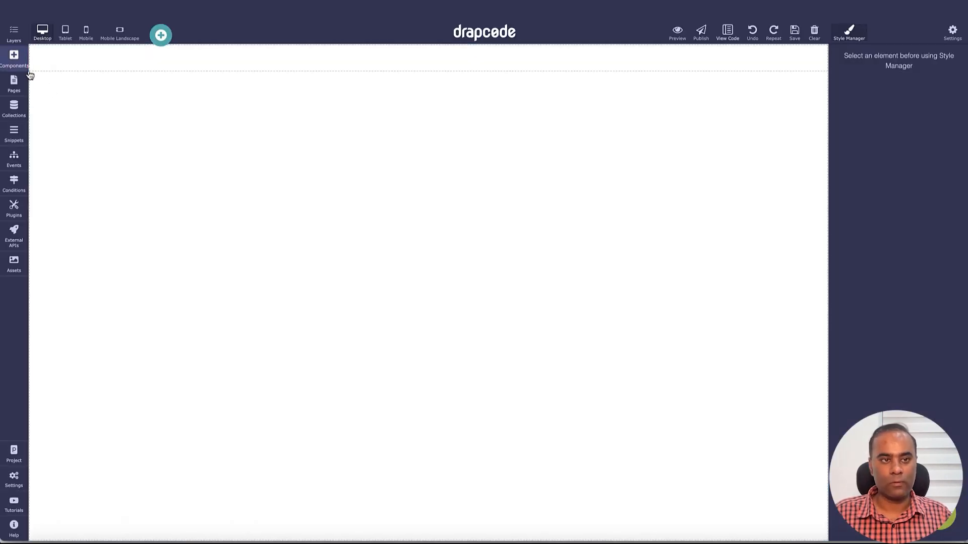
click(14, 57)
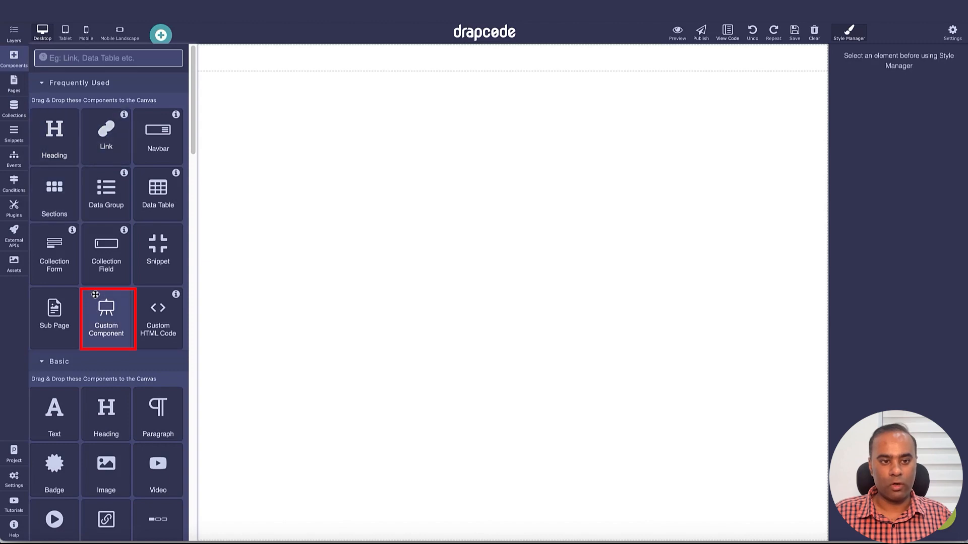
drag(96, 295, 247, 347)
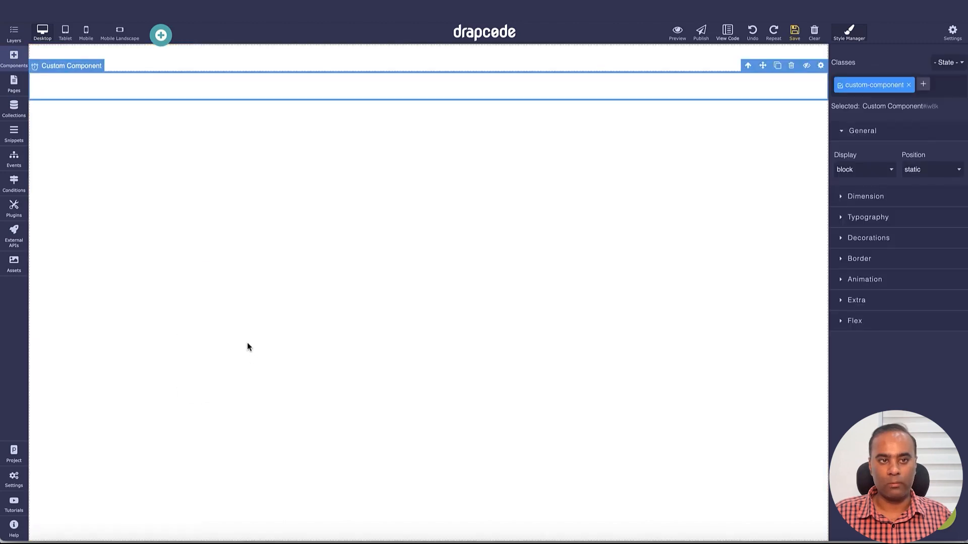
Step: Assign Chart Demo as the placed element's custom component and save the page
click(820, 66)
click(876, 83)
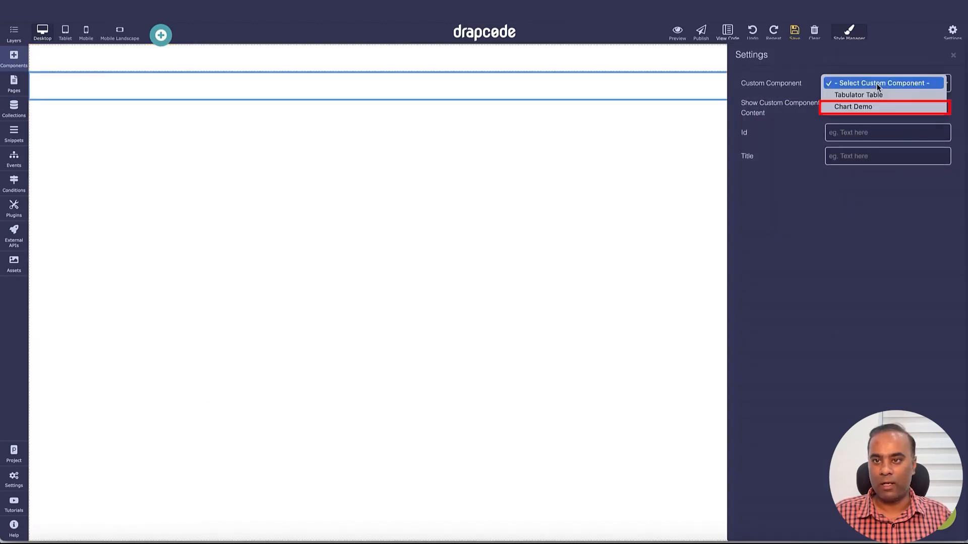
click(863, 108)
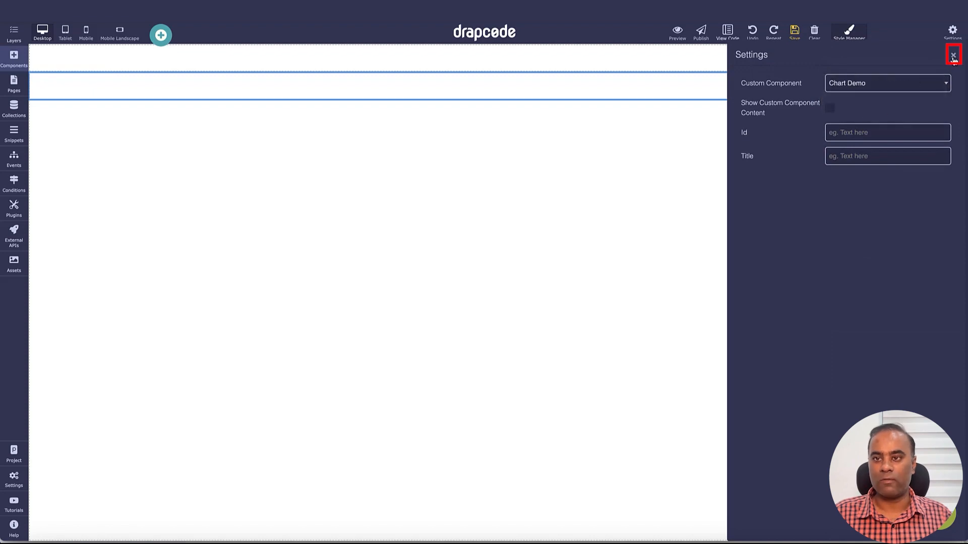
click(953, 57)
click(792, 32)
click(725, 132)
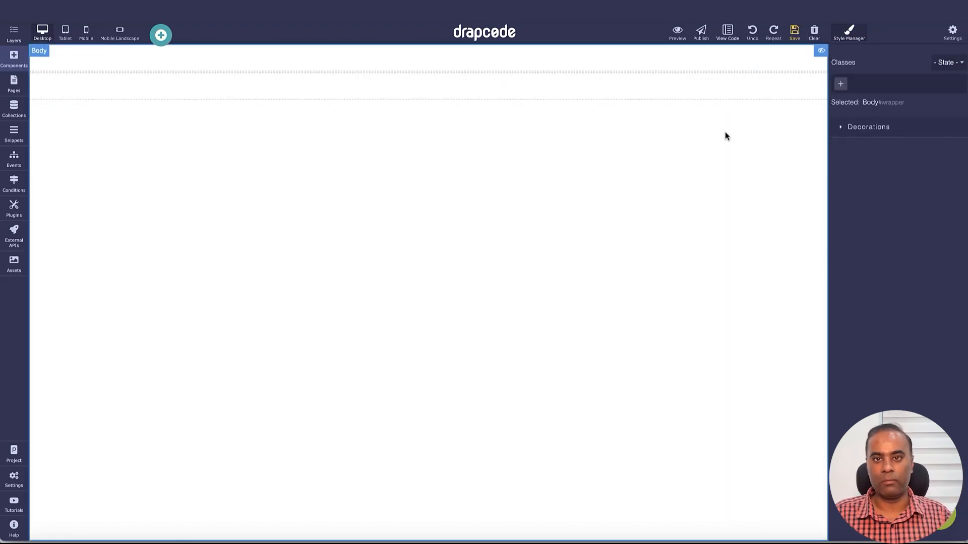